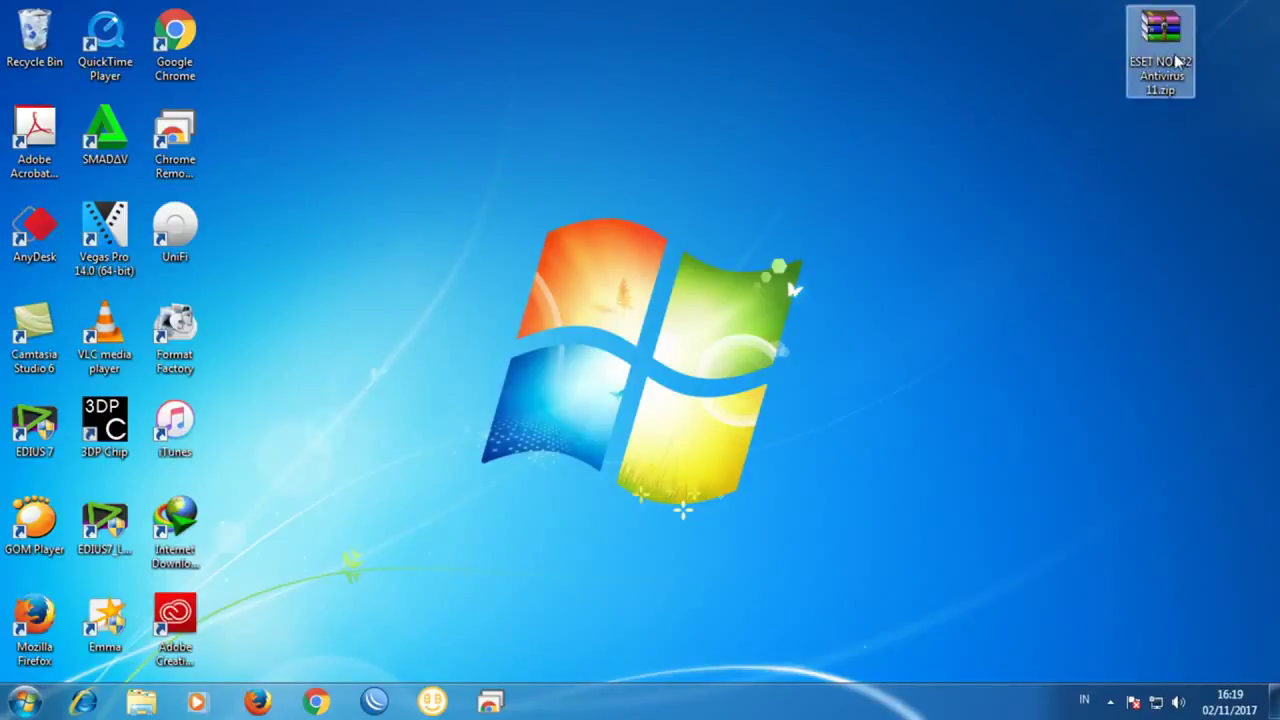
- Extract ESET NOD32 Antivirus 11.zip onto the desktop and place the extracted ESET Security 11 folder below the archive
right_click(1062, 52)
left_click(1195, 6)
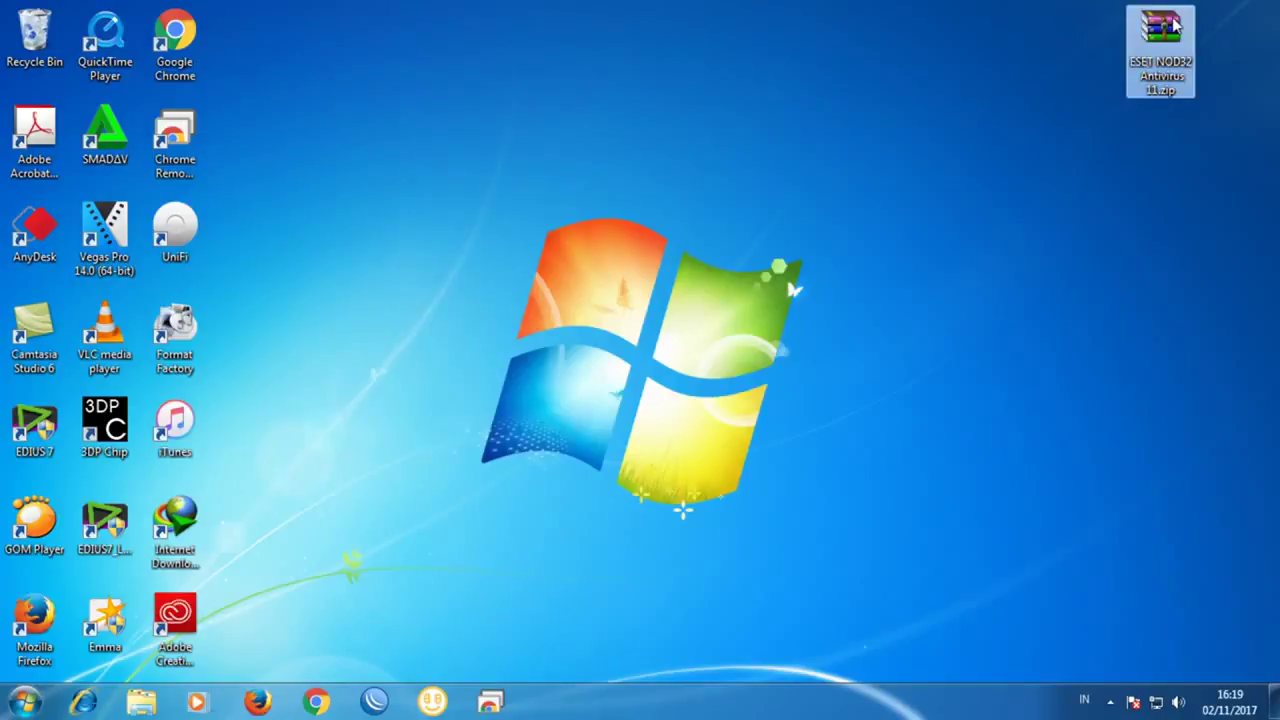
right_click(1176, 22)
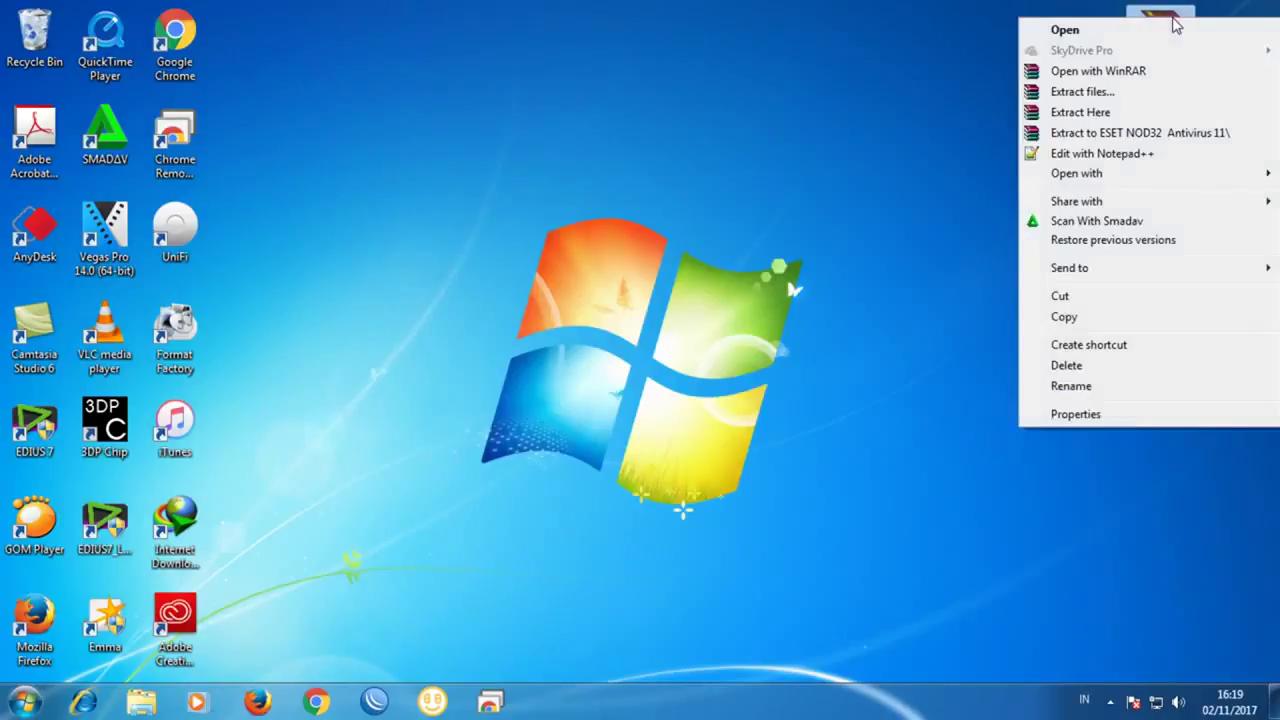
left_click(1155, 118)
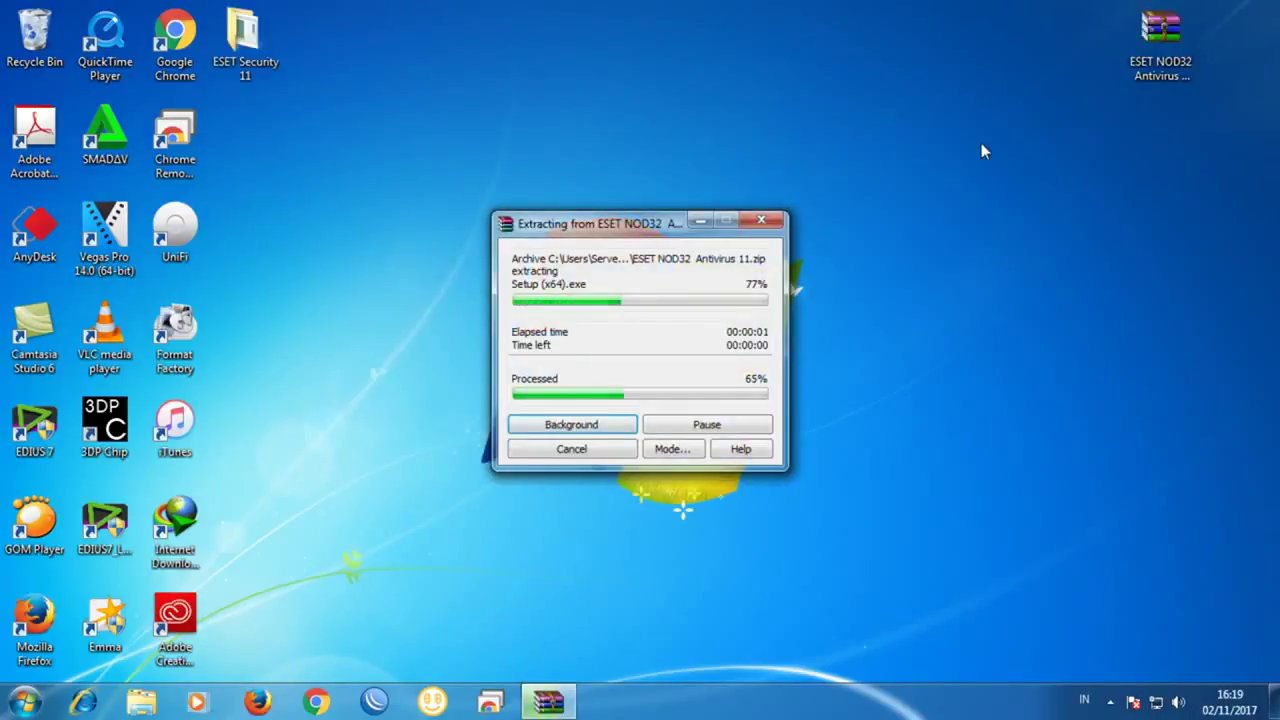
left_click_drag(228, 62, 1158, 172)
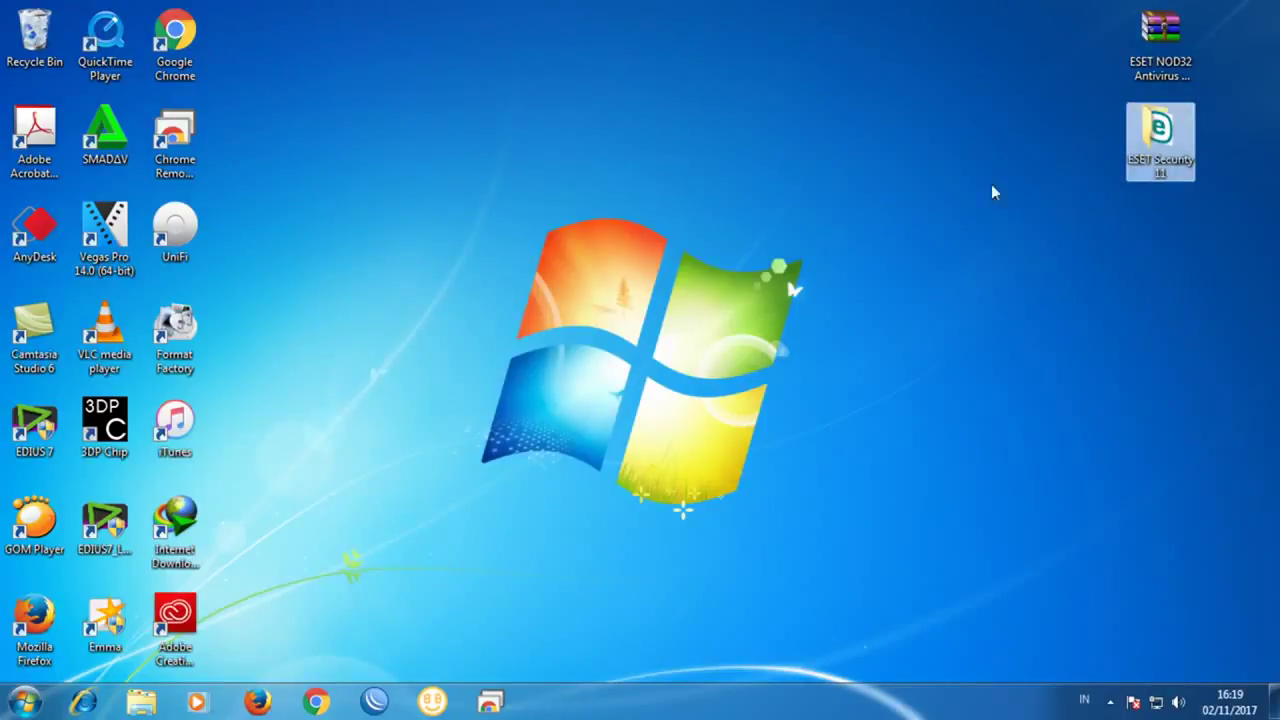
- Open the ESET Security 11 folder and go through both nested Activation folders into TNod-1.6.3.1-Final-Portable
double_click(1175, 165)
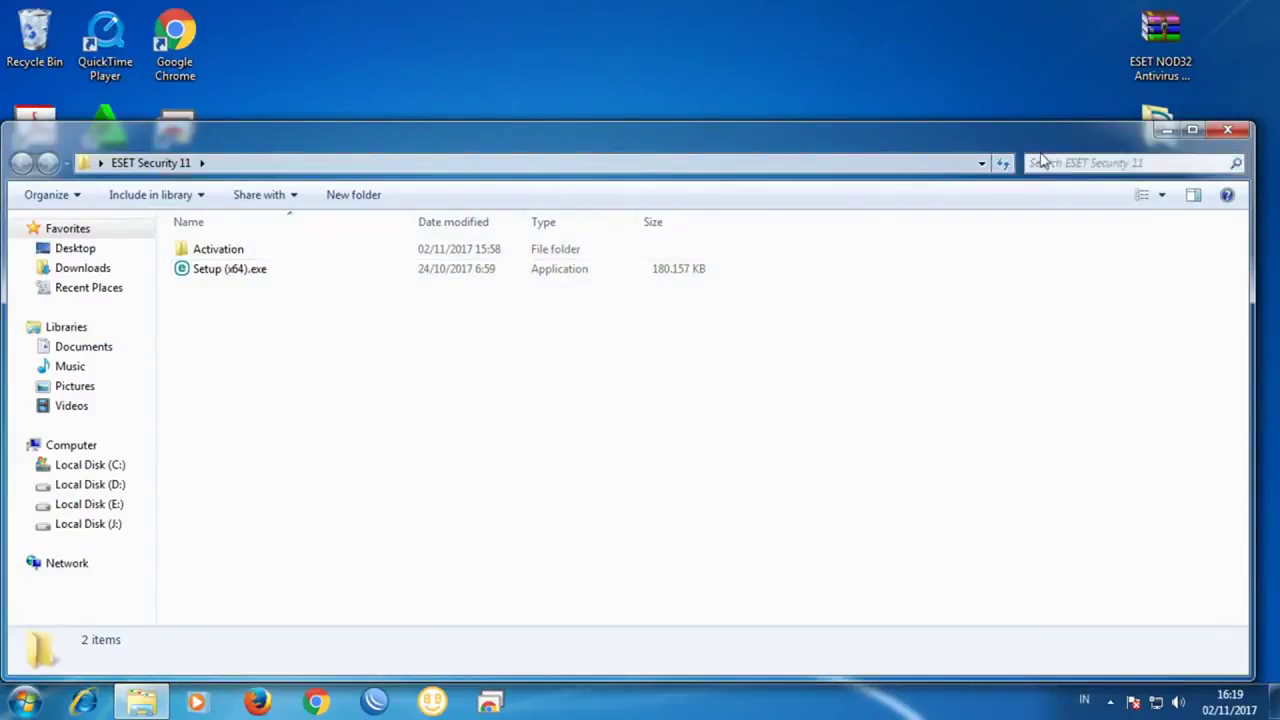
left_click_drag(1040, 160, 1057, 31)
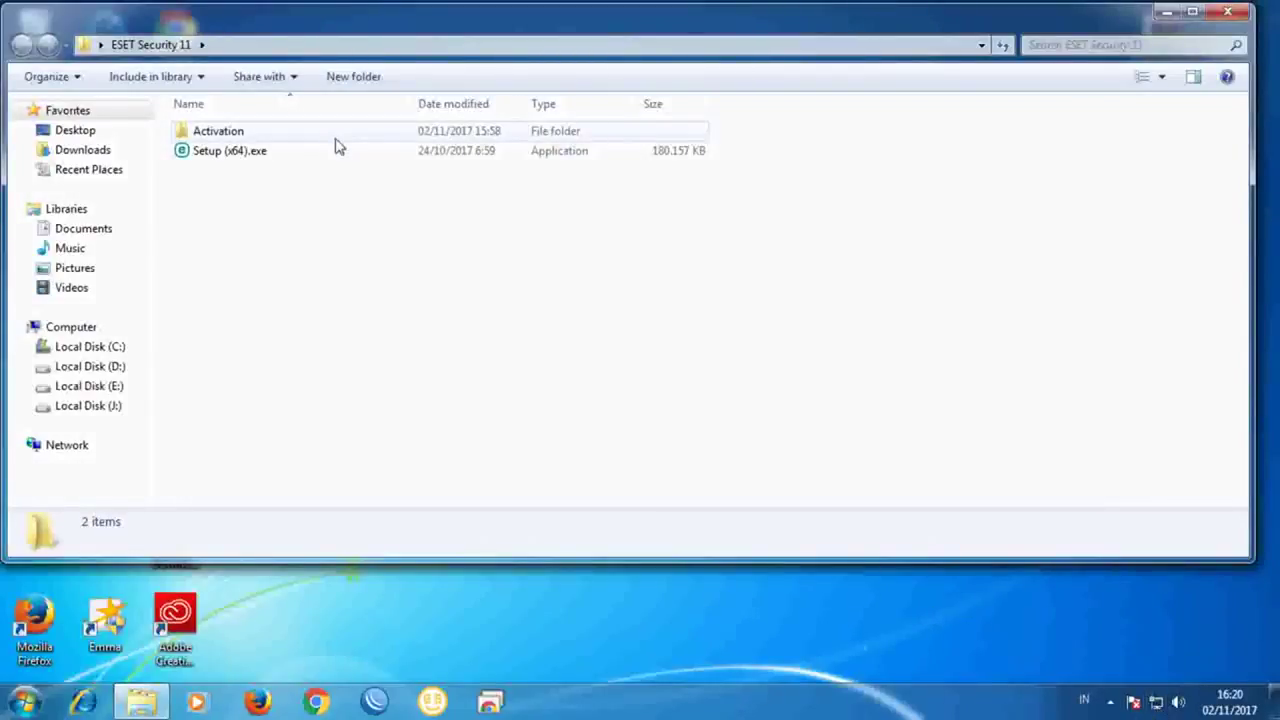
left_click(483, 134)
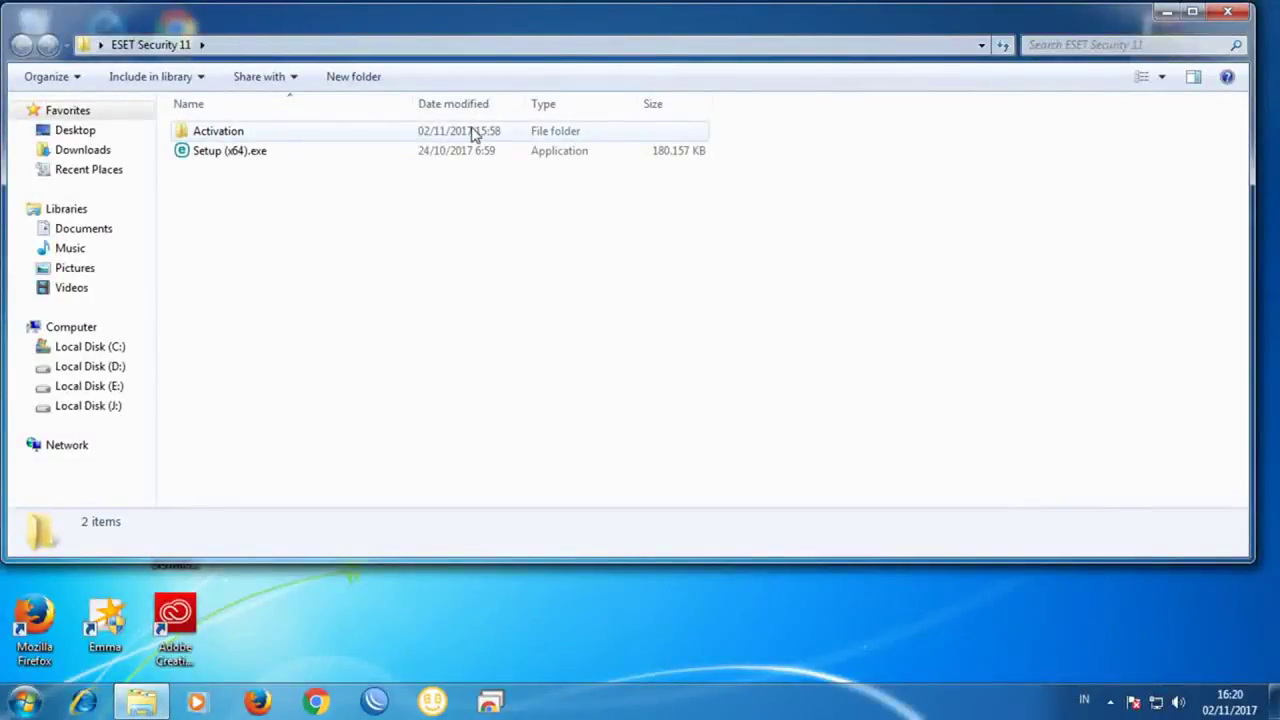
double_click(491, 135)
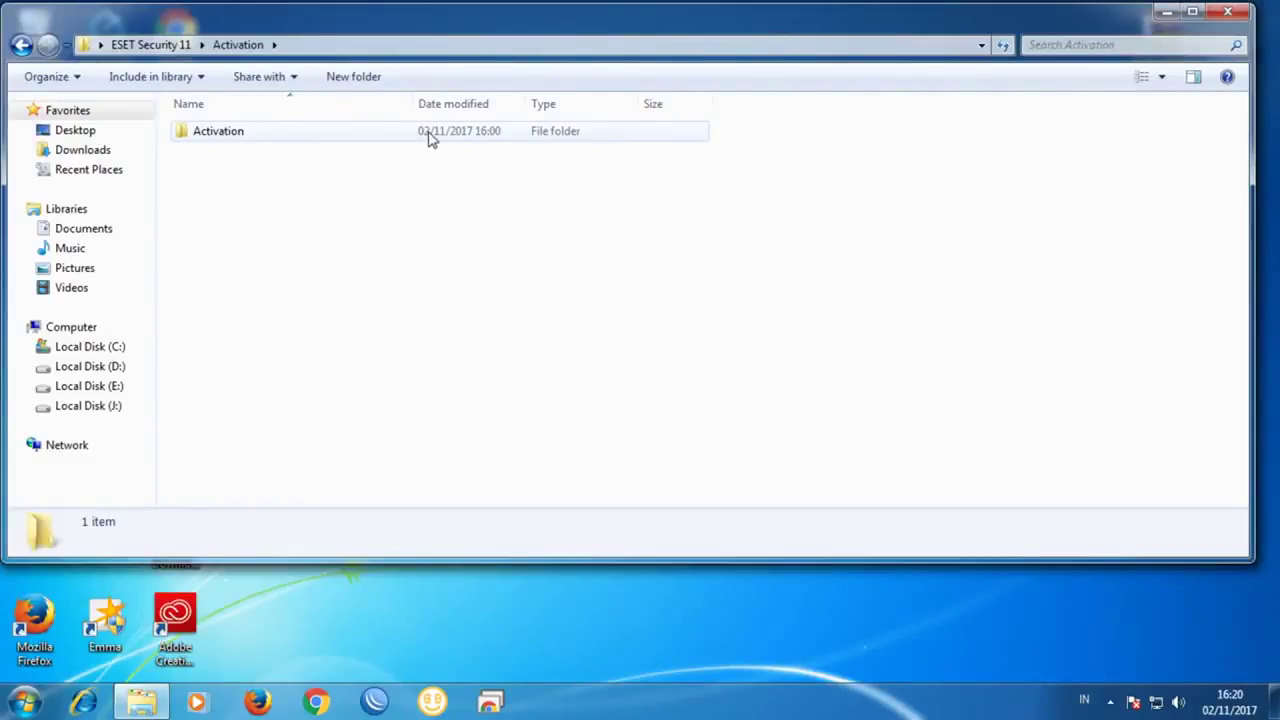
double_click(428, 139)
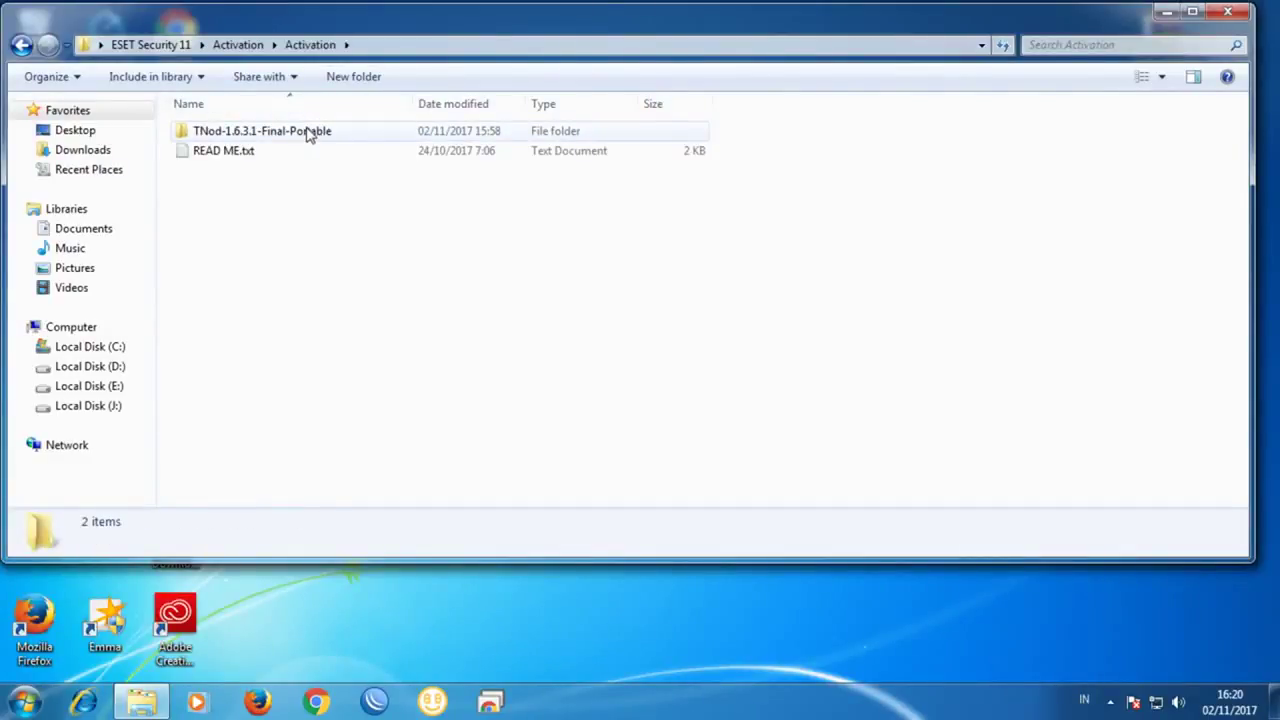
double_click(308, 135)
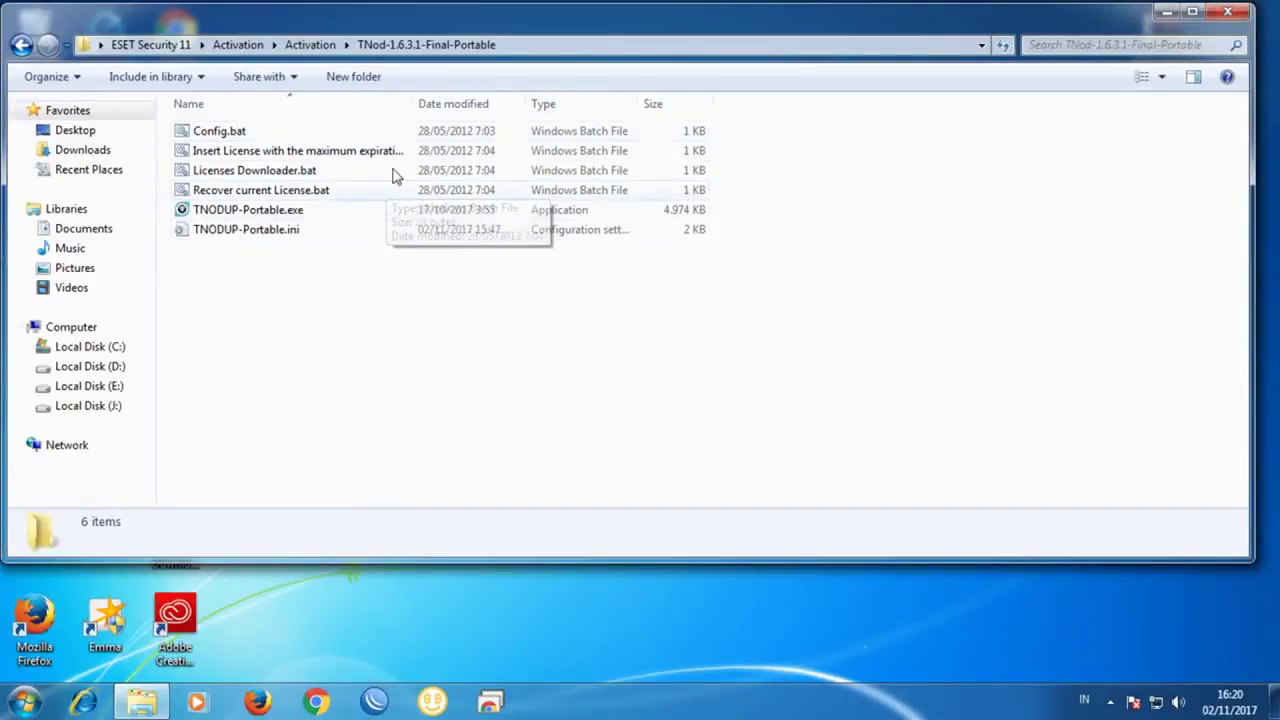
- Launch Licenses Downloader.bat and move its window slightly higher on the desktop
left_click(318, 174)
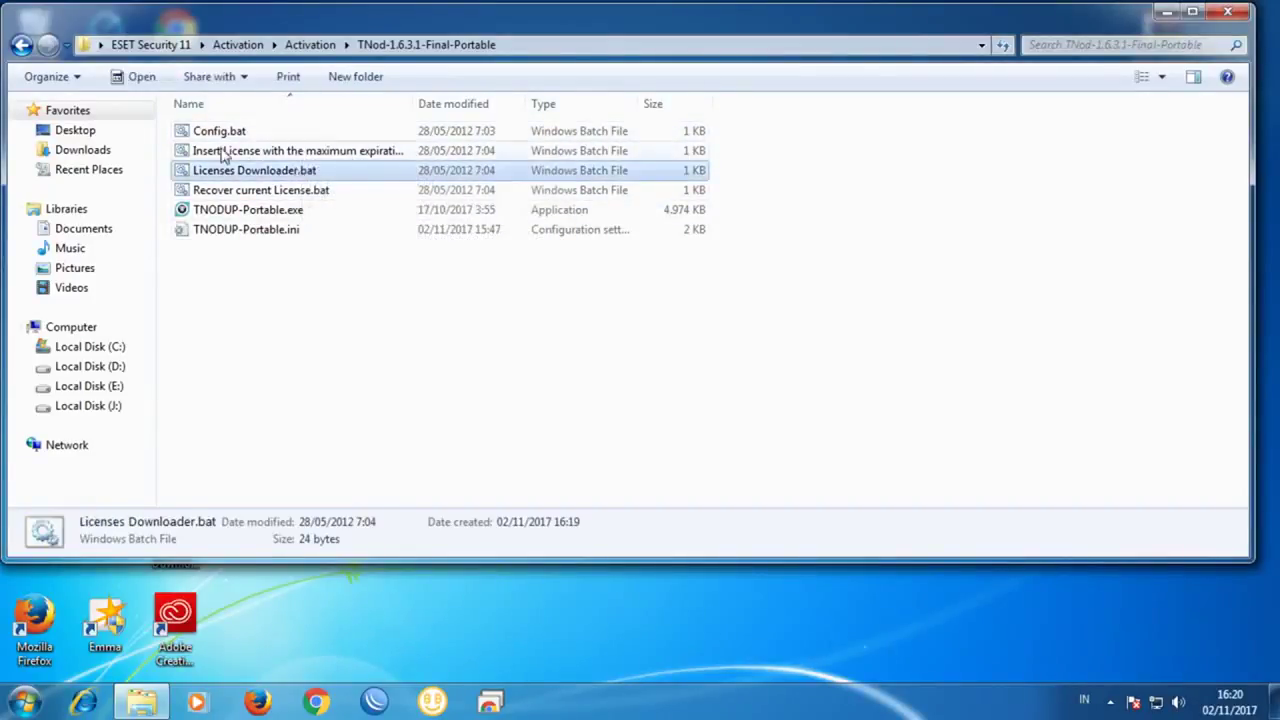
right_click(347, 178)
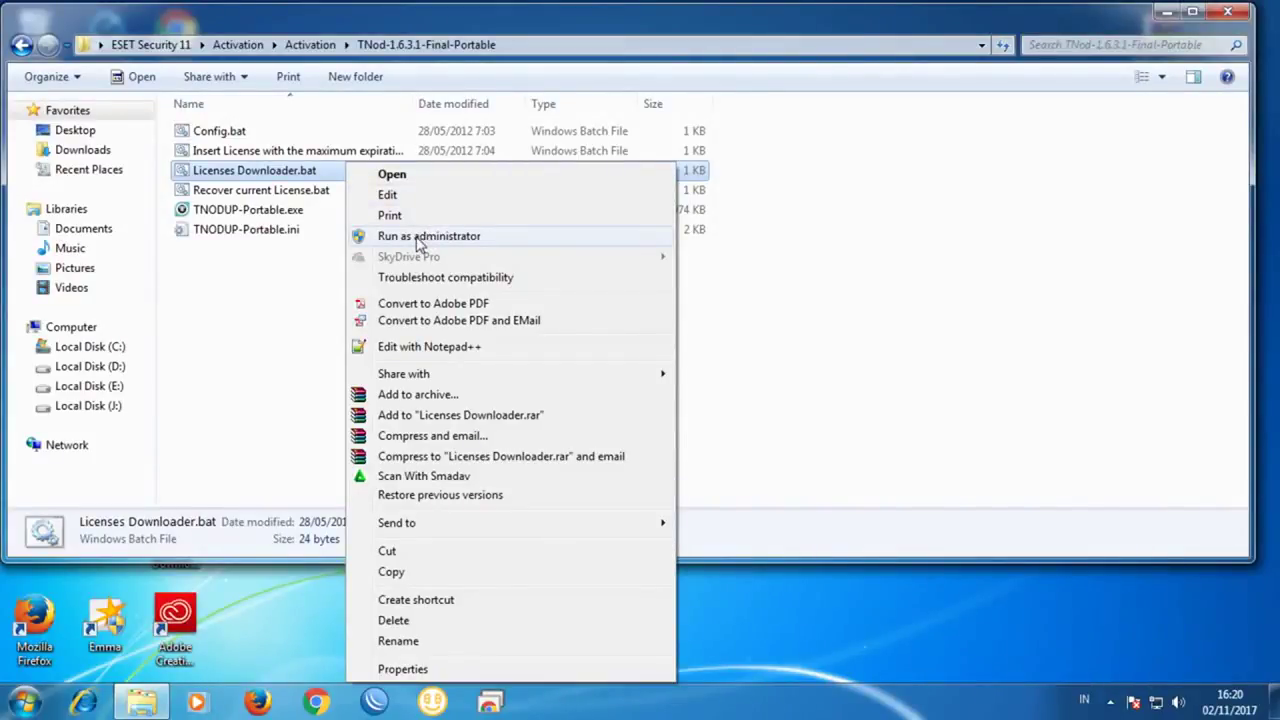
left_click(390, 174)
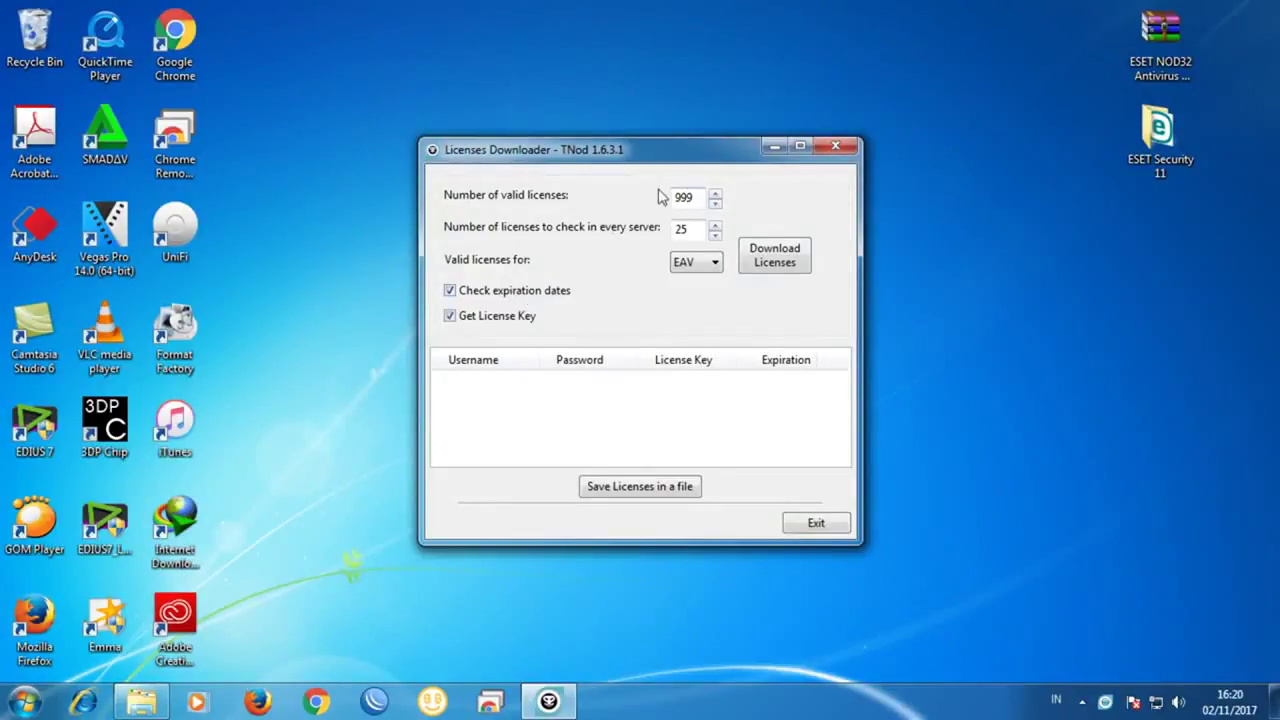
left_click_drag(648, 151, 677, 110)
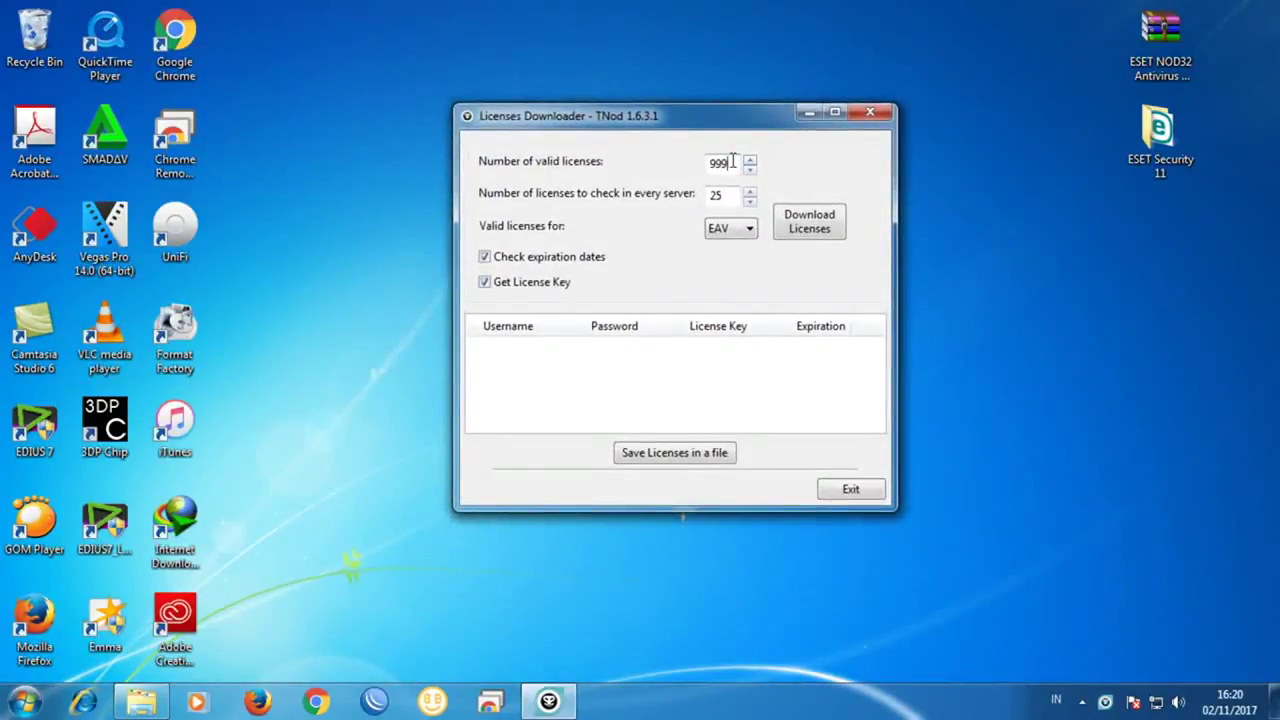
- Download EAV licenses with the number of valid licenses at 999, and check the network connection status
left_click_drag(733, 160, 716, 172)
left_click(729, 166)
left_click_drag(731, 163, 677, 150)
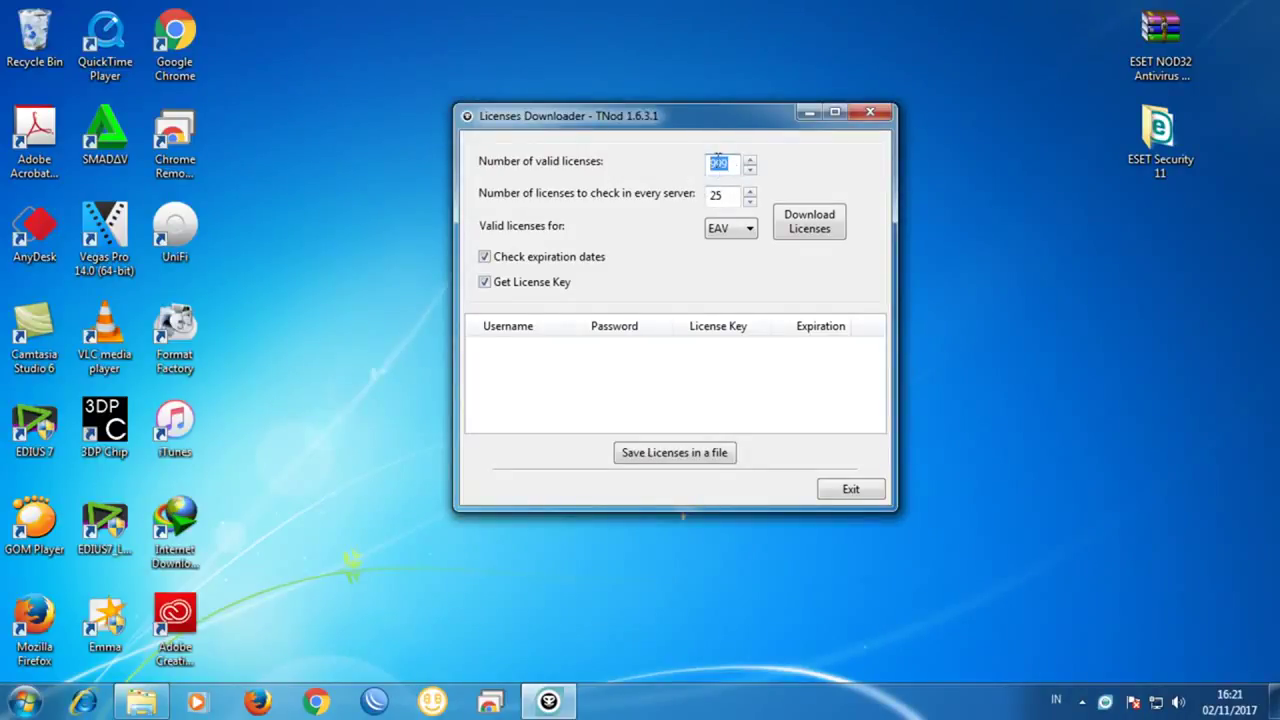
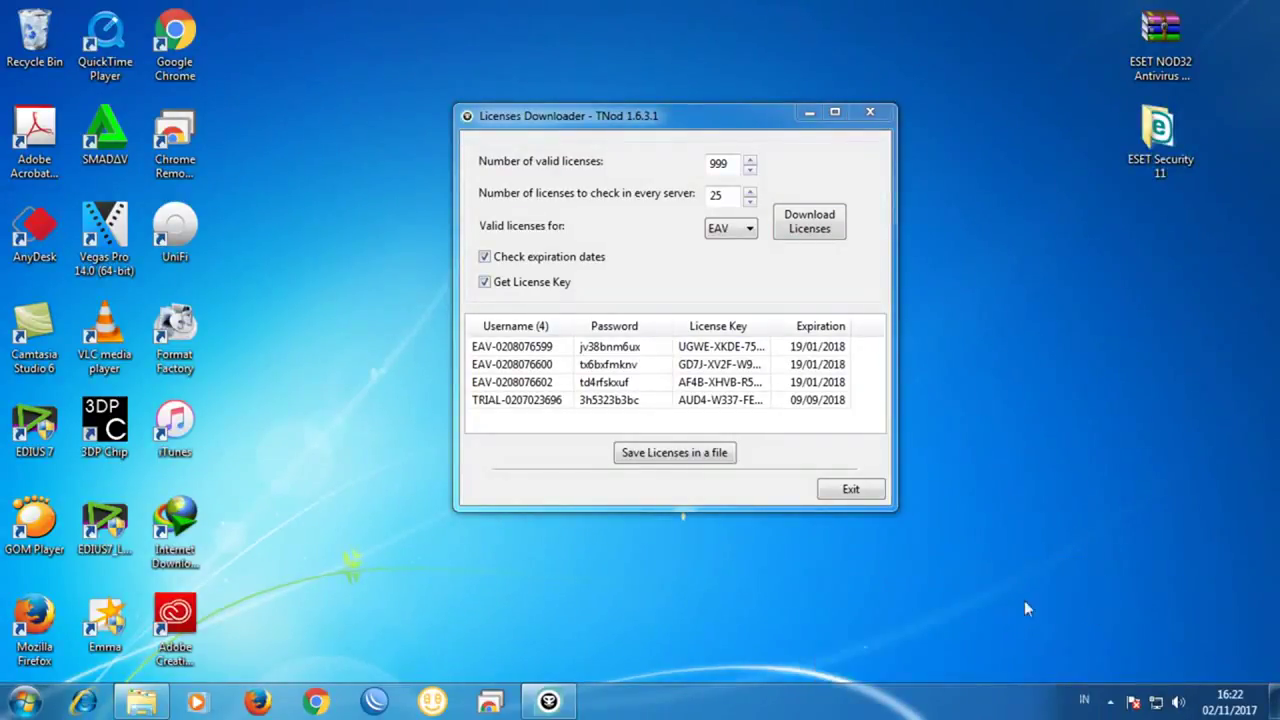
left_click(1155, 705)
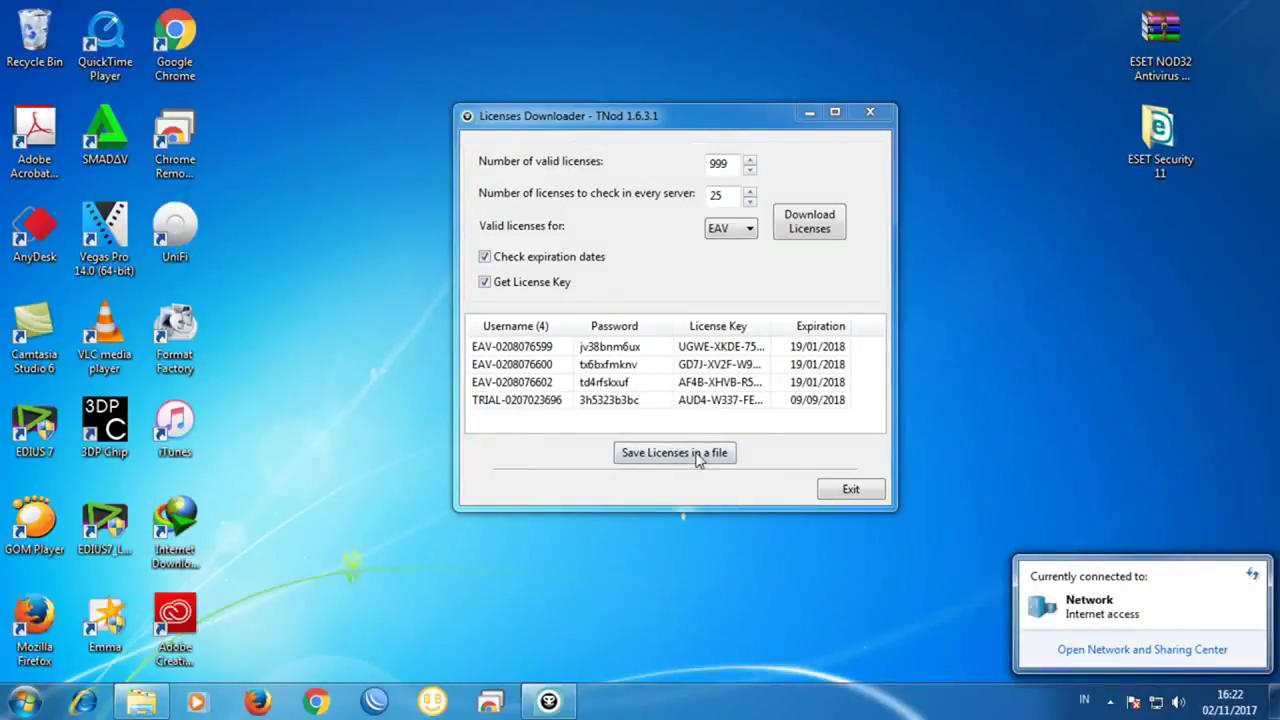
left_click(684, 421)
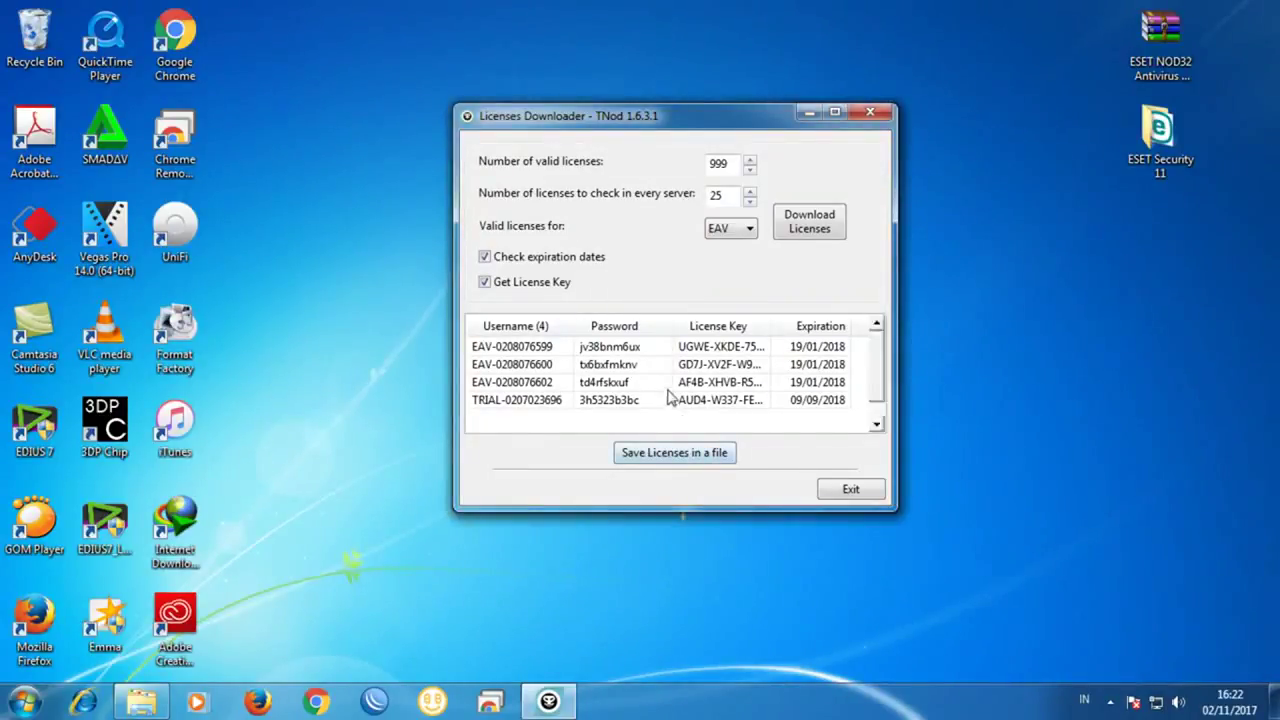
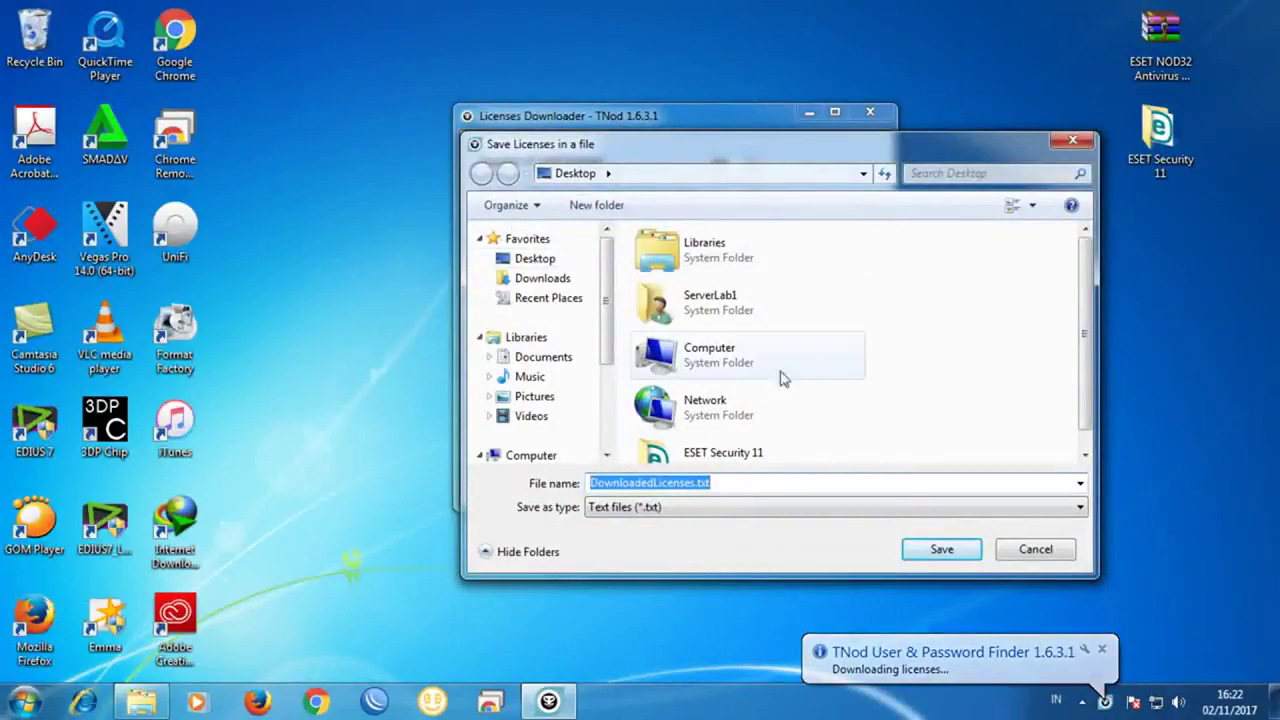
- Save the downloaded licenses to the desktop as the text file DownloadedLicenses.txt
left_click_drag(660, 165, 508, 107)
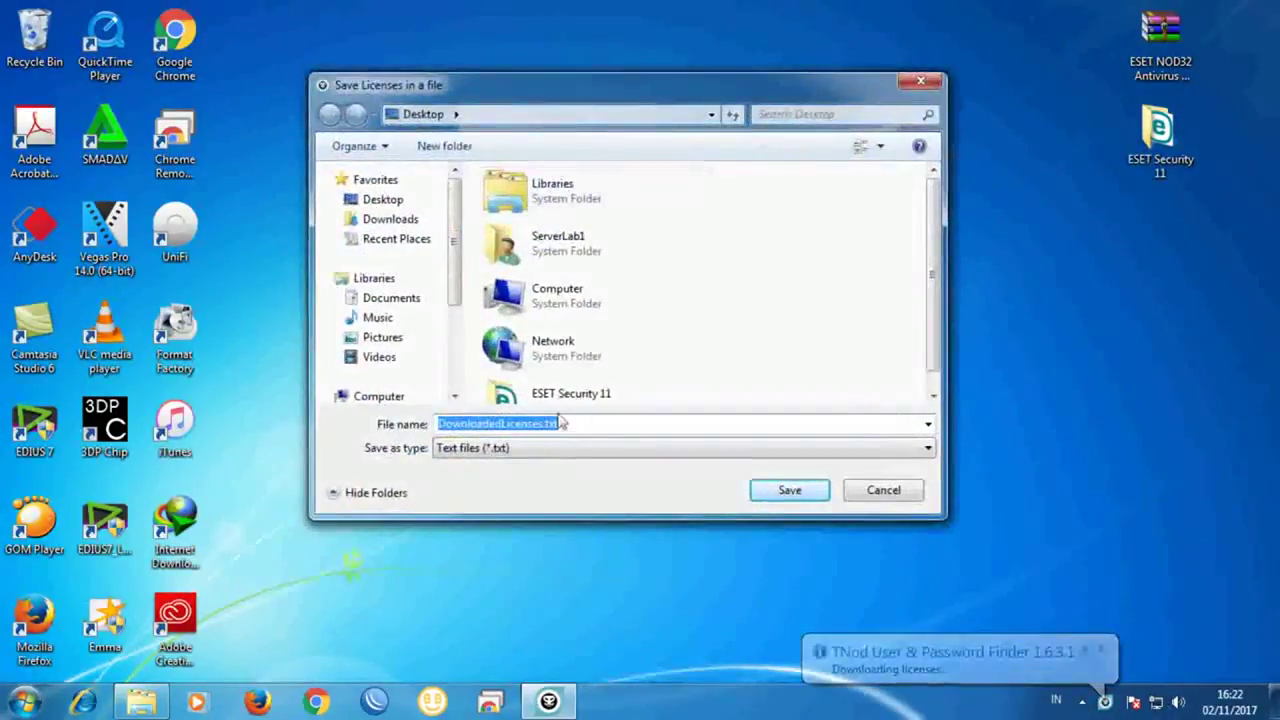
left_click(726, 257)
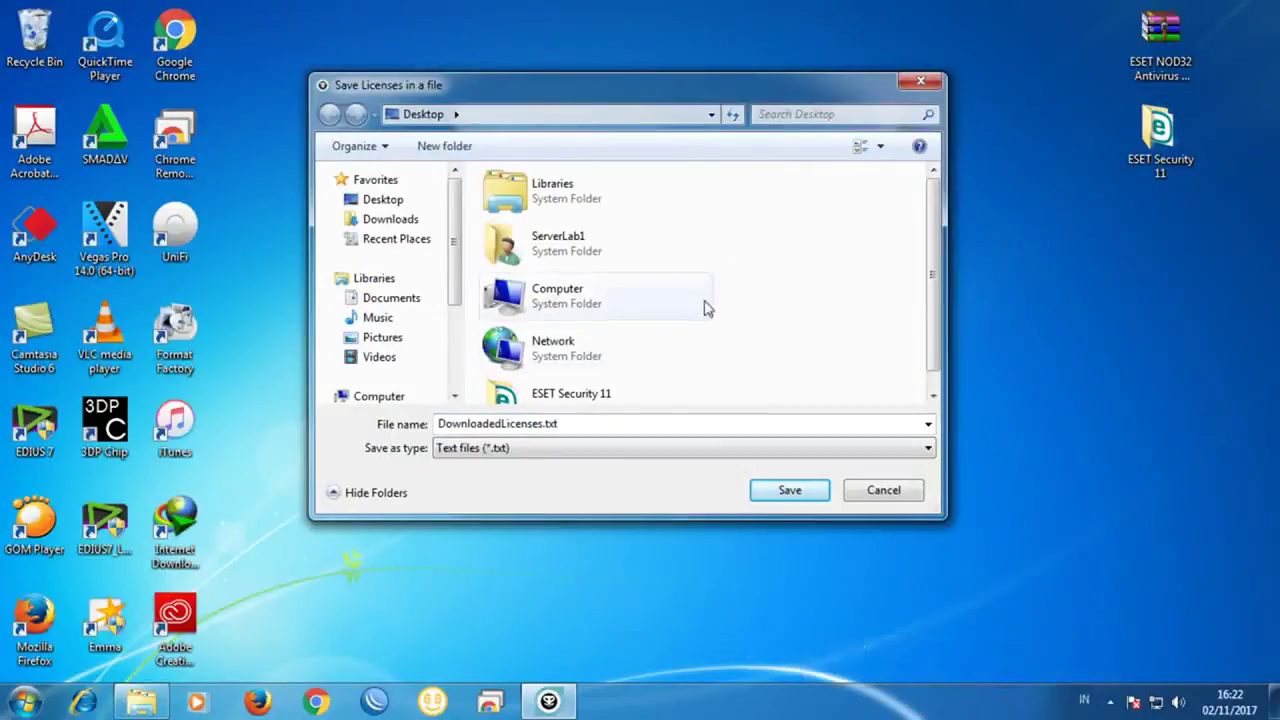
left_click_drag(455, 264, 771, 406)
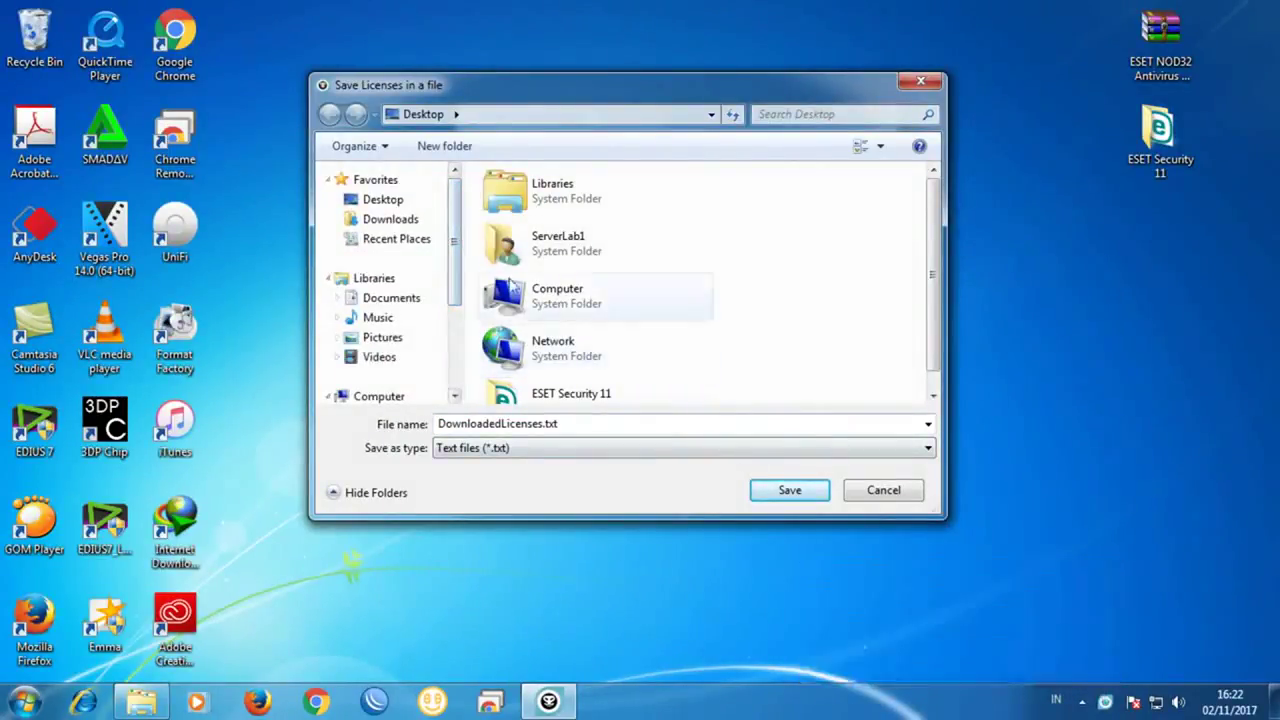
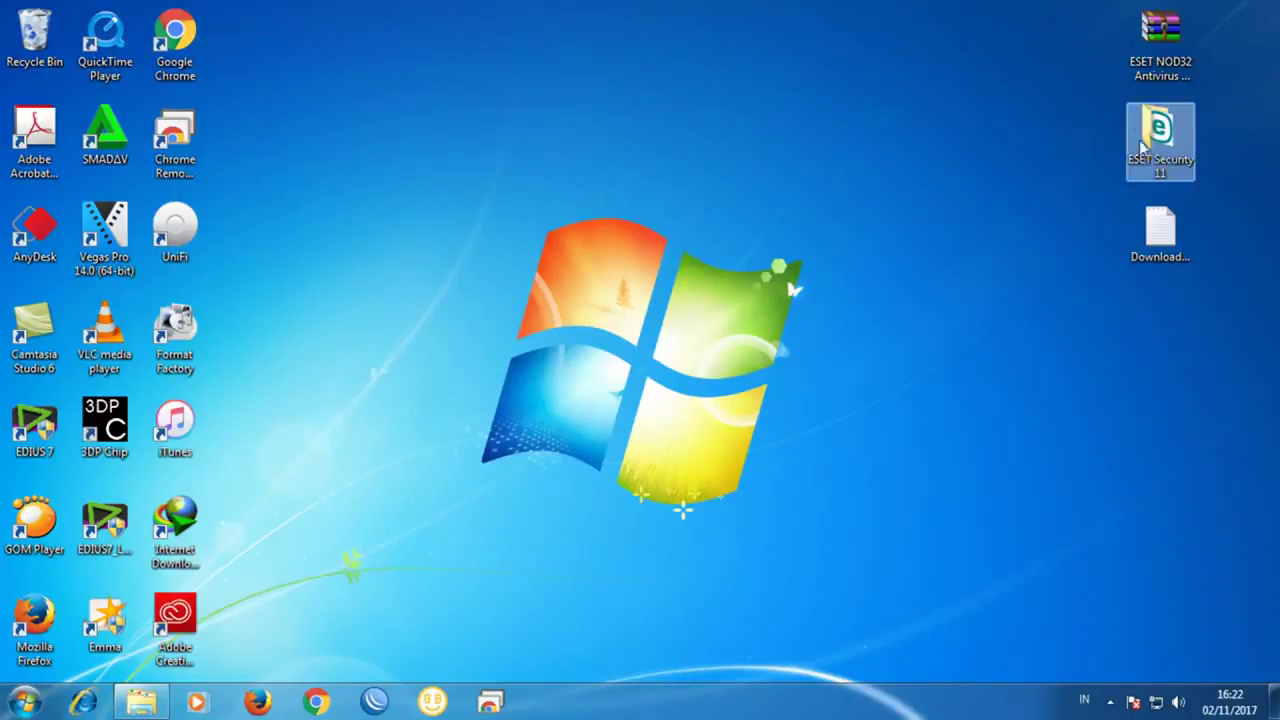
- Run Setup (x64).exe from the ESET Security 11 folder in English and accept the end-user license agreement
double_click(1184, 131)
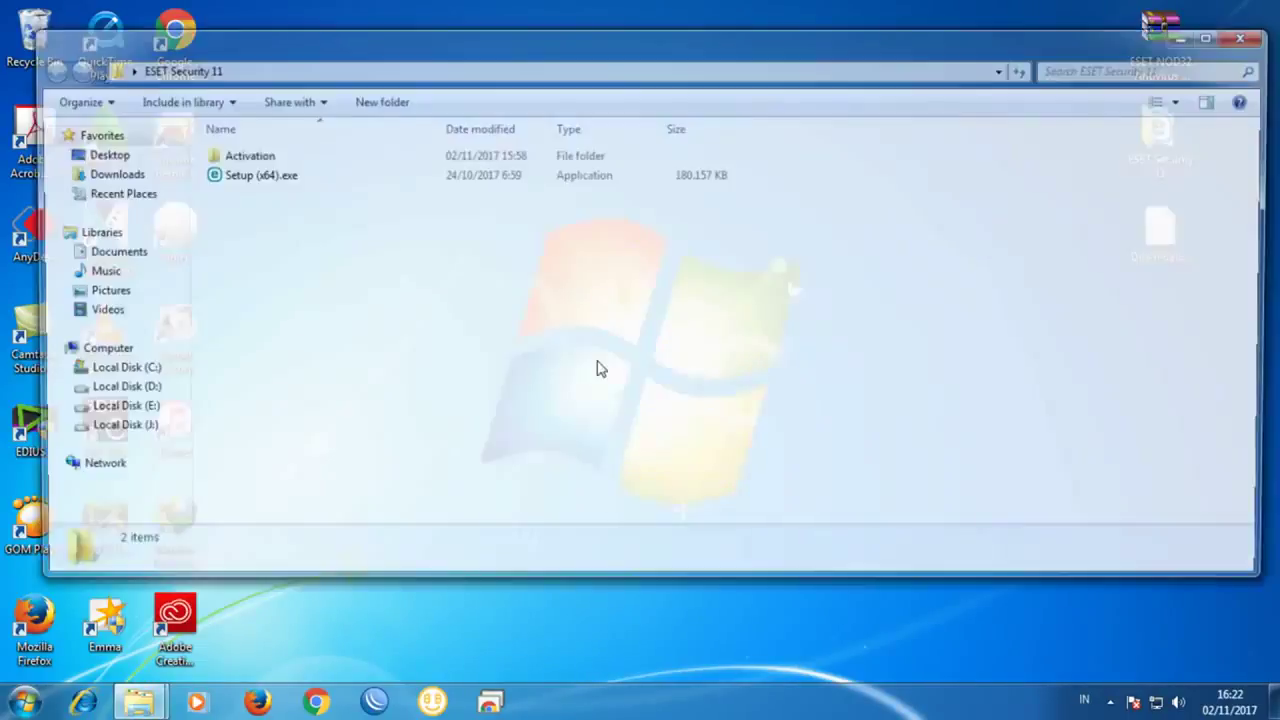
left_click(314, 176)
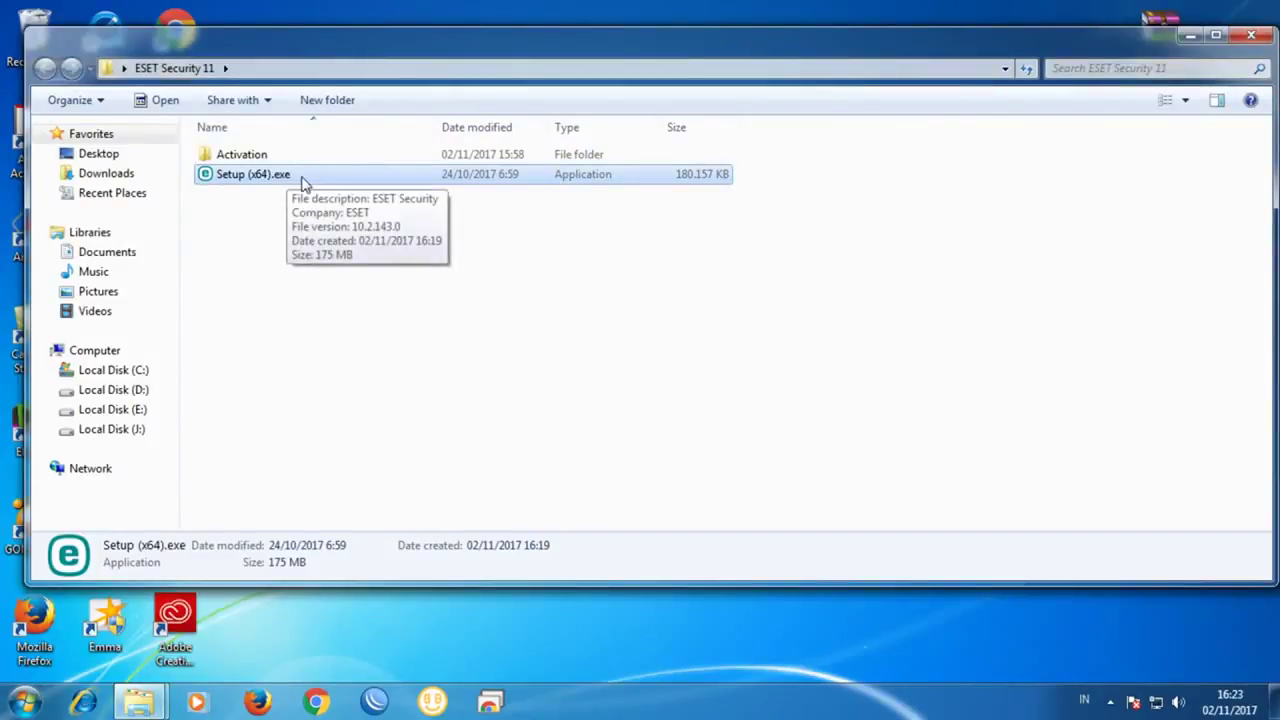
double_click(305, 180)
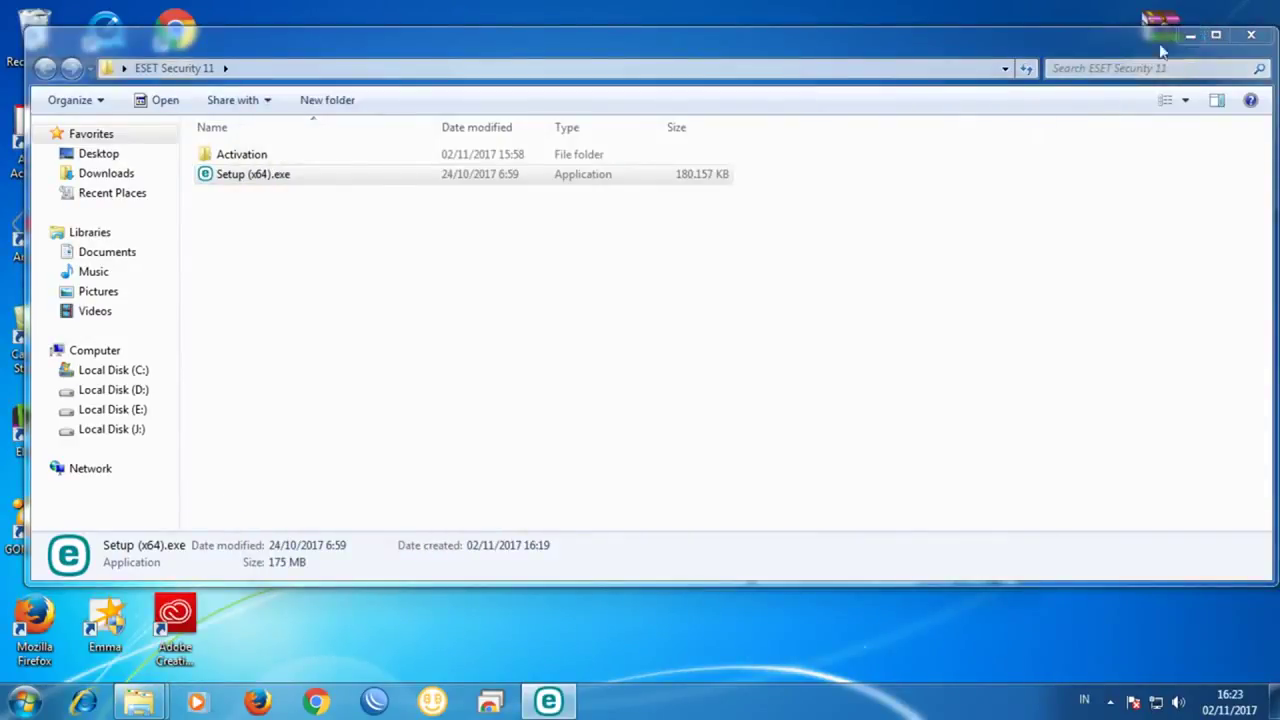
left_click(1190, 35)
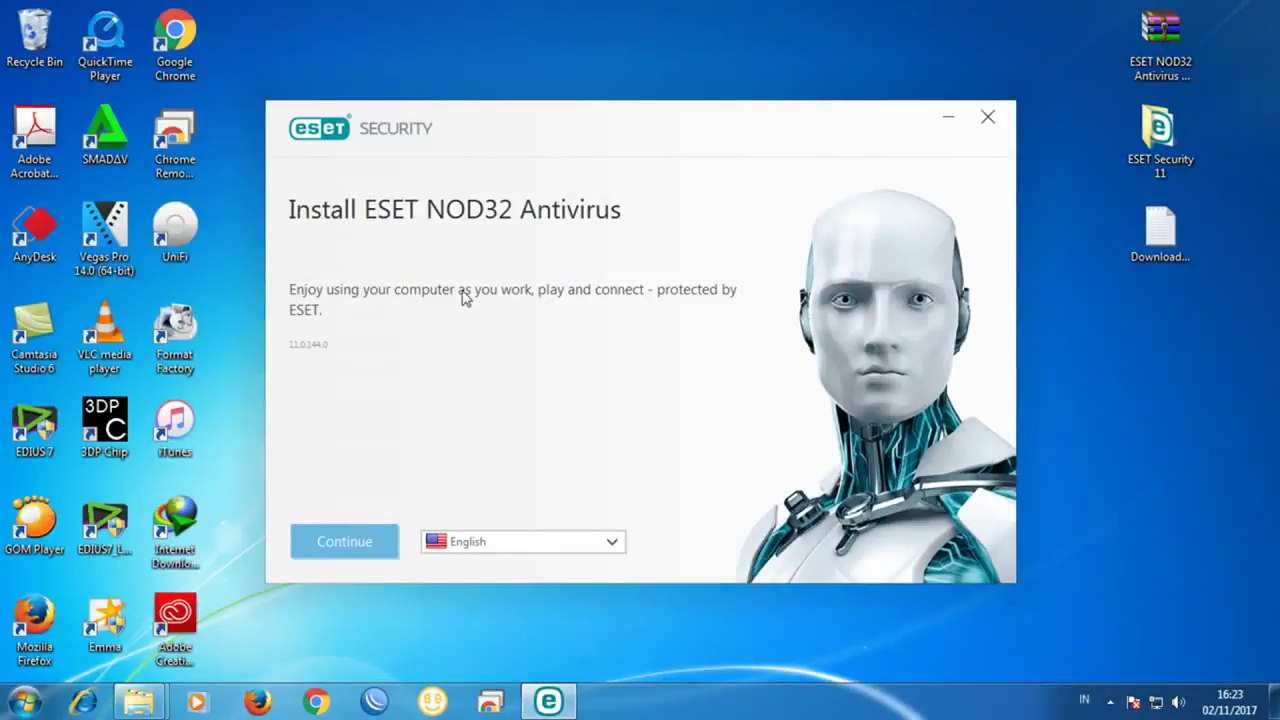
left_click(323, 560)
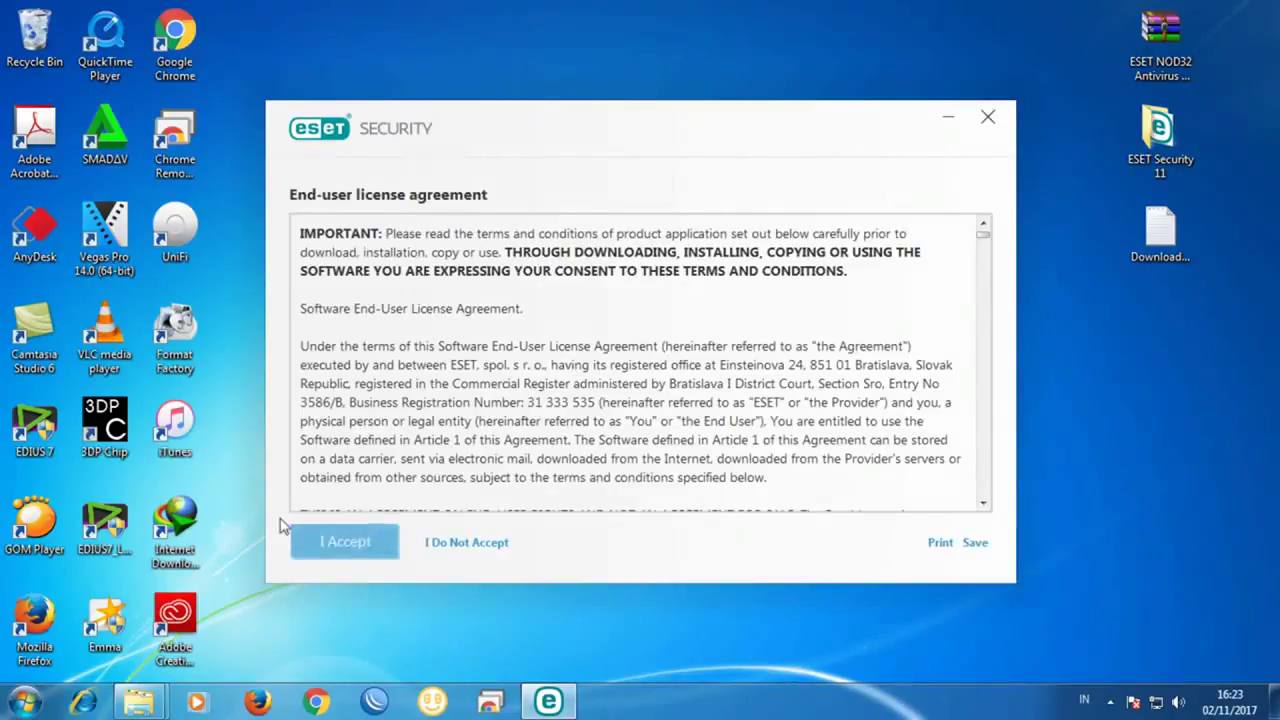
left_click(352, 557)
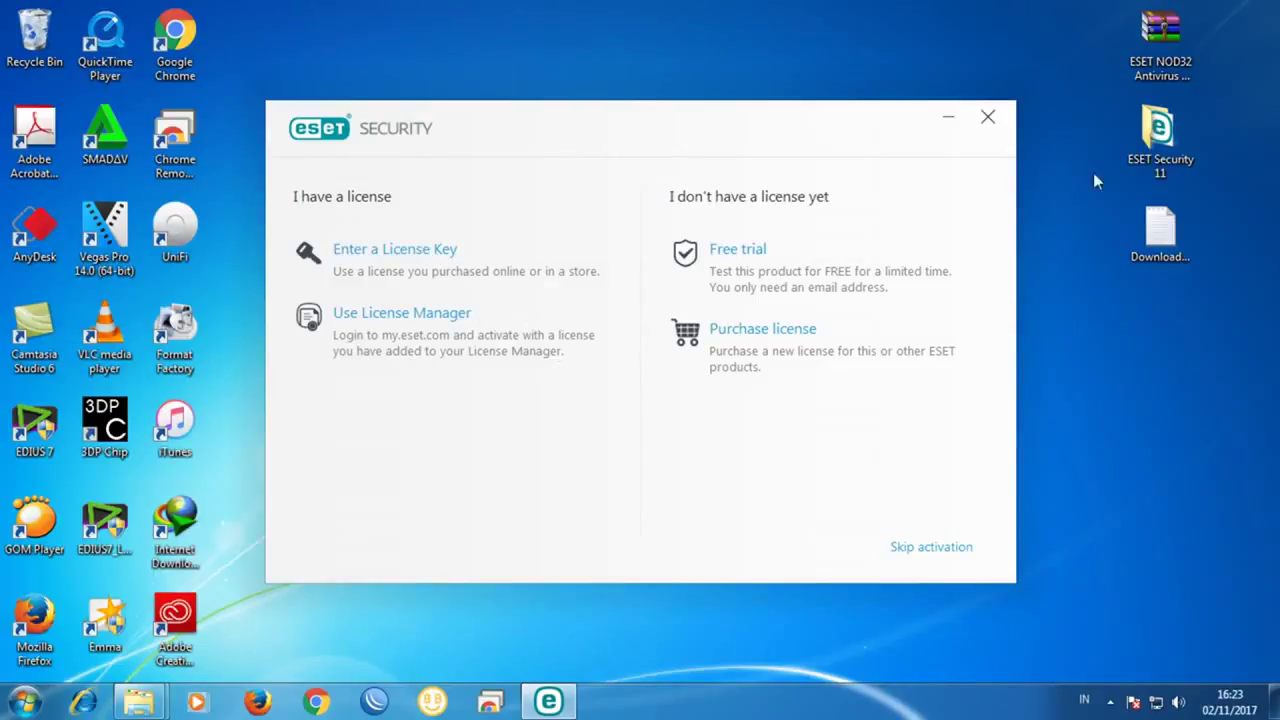
- Open DownloadedLicenses.txt from the desktop and move its window aside to uncover the installer's license options
left_click(1191, 234)
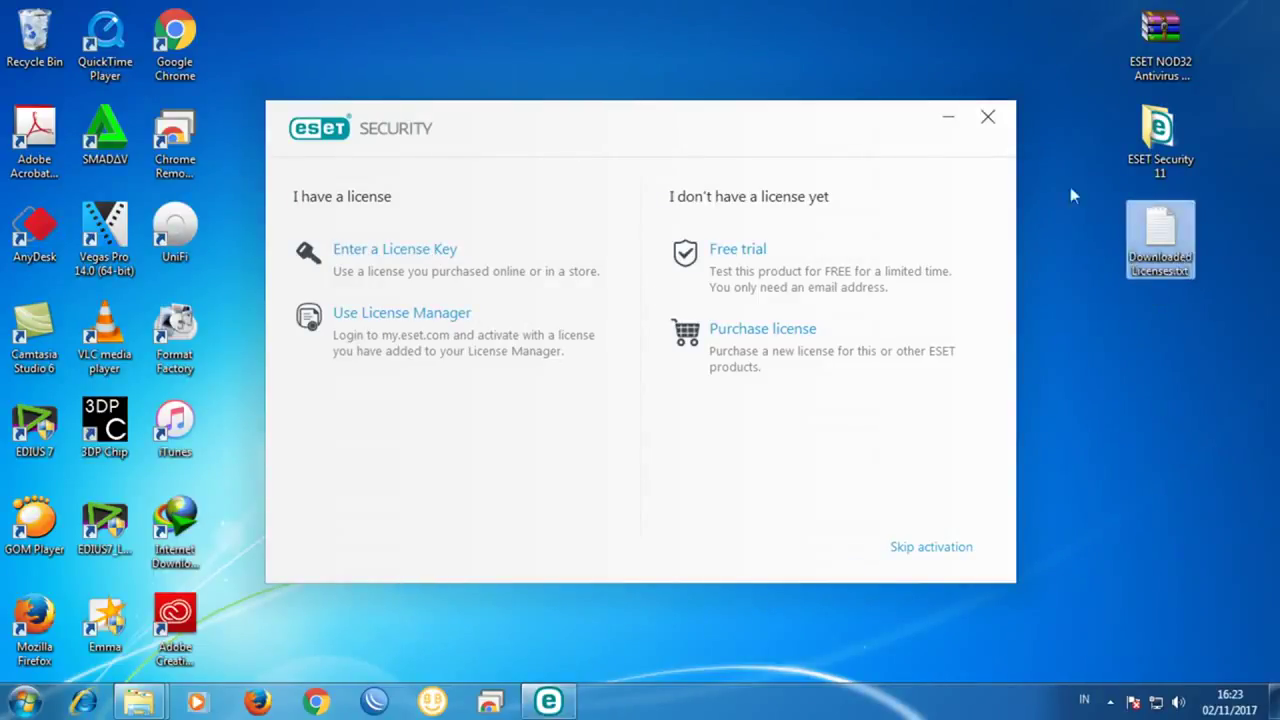
double_click(1177, 240)
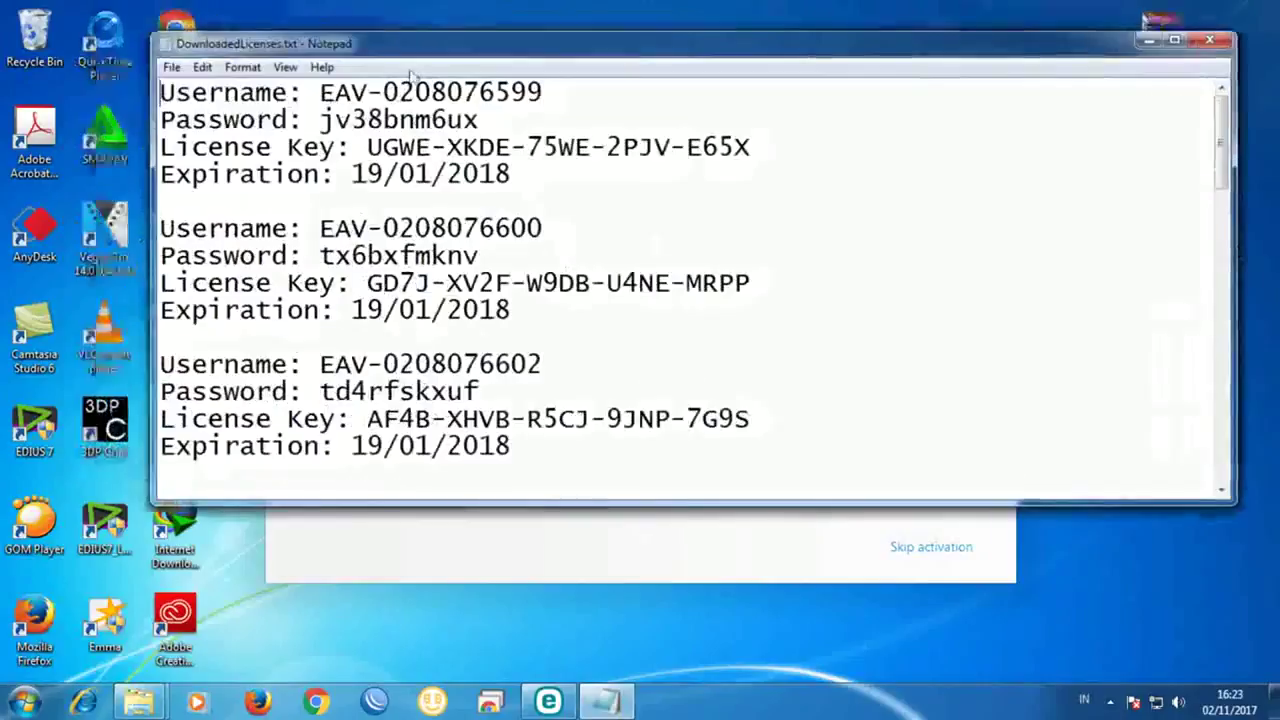
left_click_drag(512, 42, 792, 53)
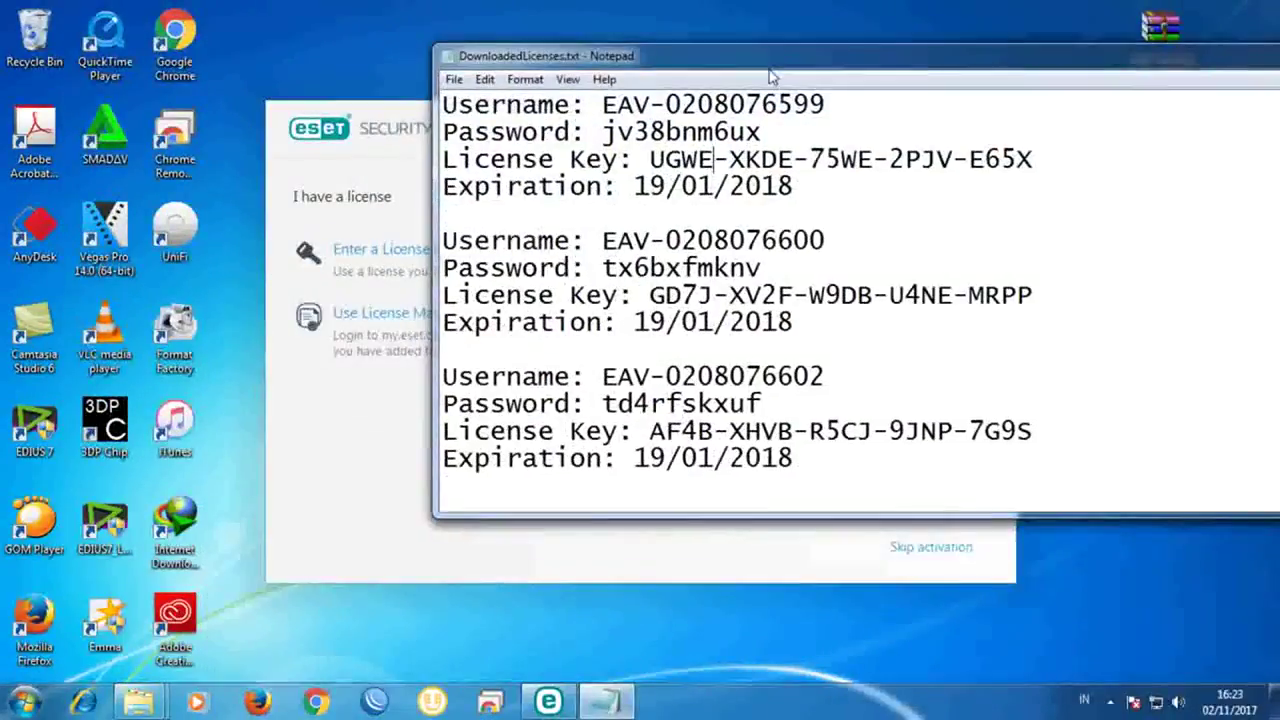
- Examine the license keys and expiration dates listed in DownloadedLicenses.txt
scroll(688, 232, "down", 7)
scroll(688, 232, "down", 8)
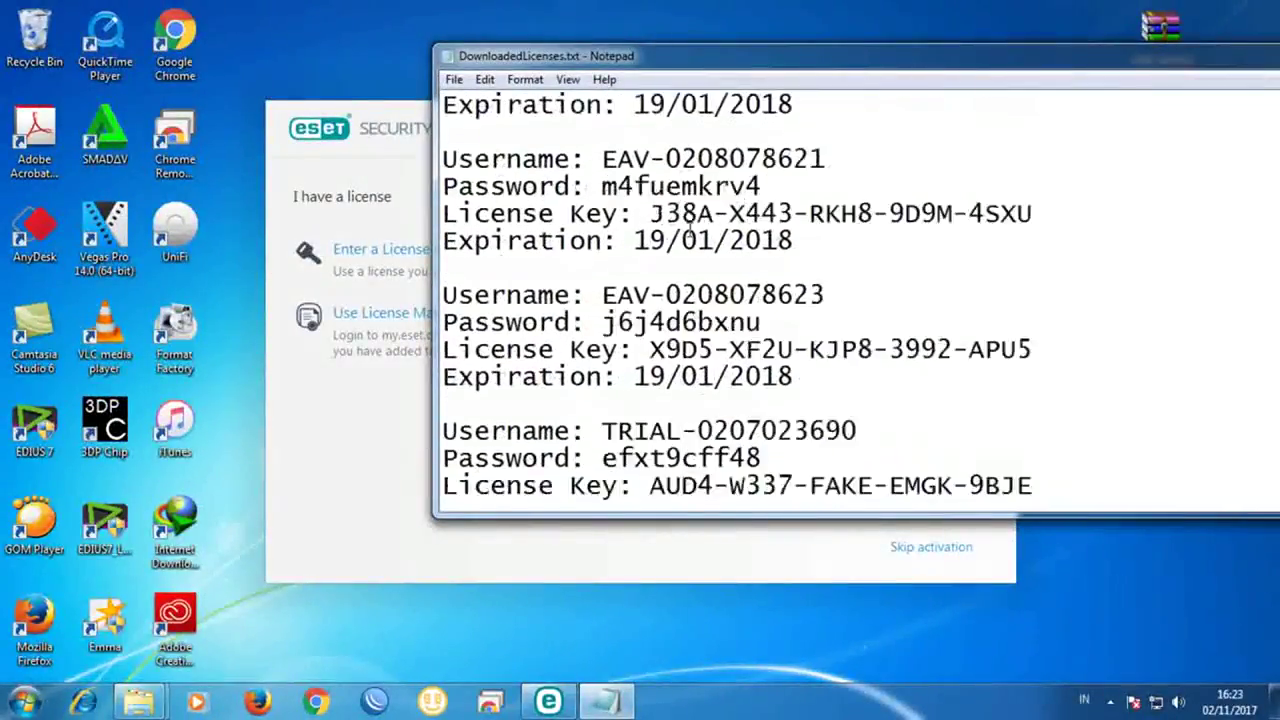
scroll(690, 235, "up", 9)
scroll(695, 237, "up", 7)
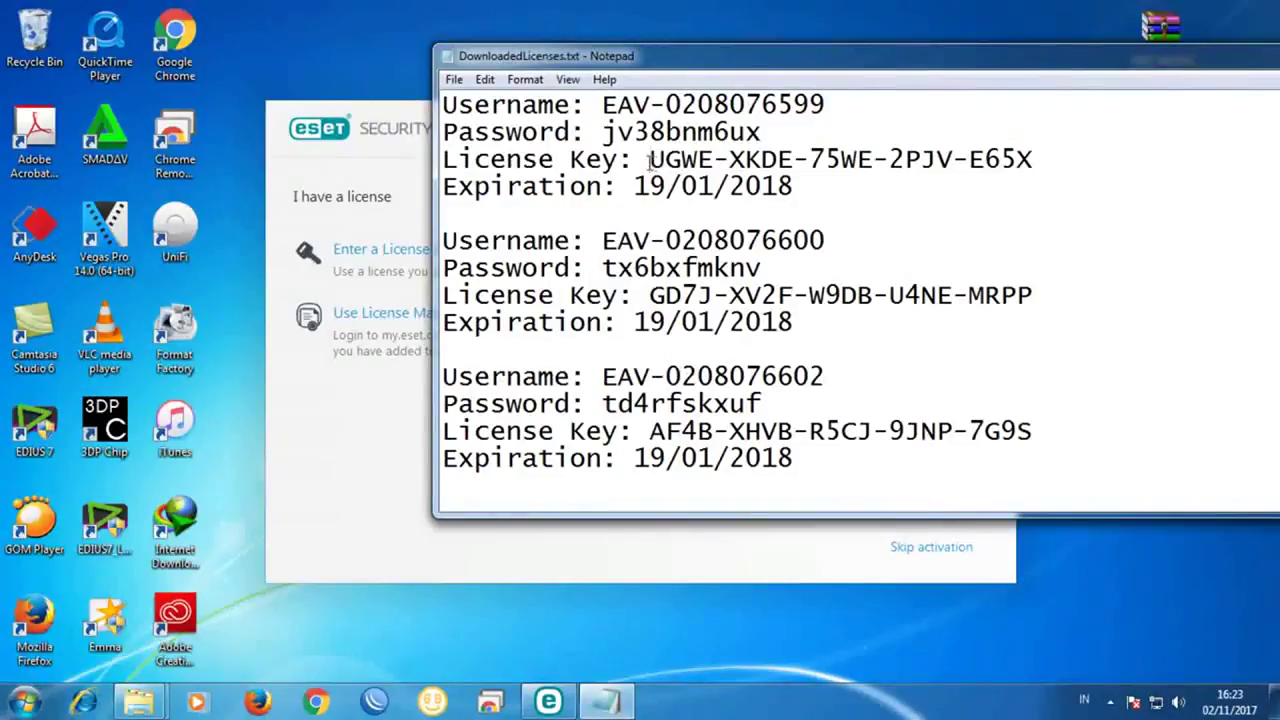
left_click(647, 160)
left_click_drag(445, 158, 1040, 153)
left_click(985, 158)
left_click_drag(443, 190, 794, 188)
left_click(789, 225)
scroll(789, 226, "down", 10)
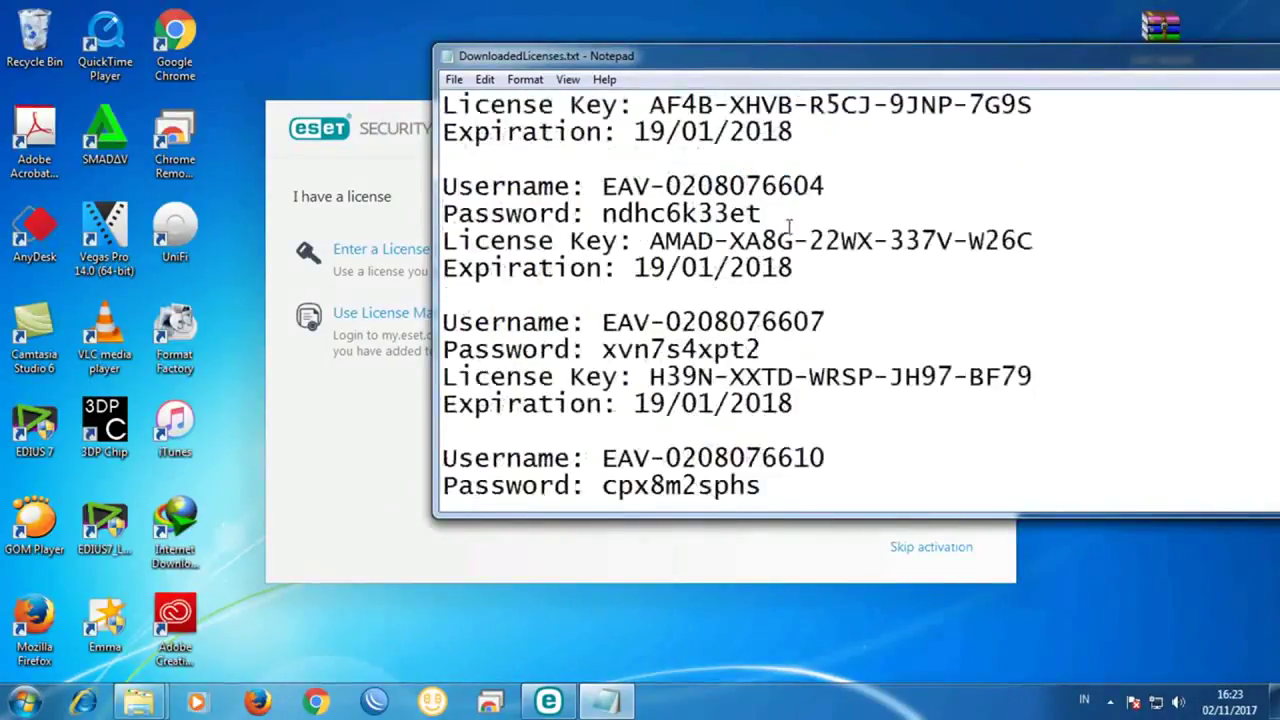
- Check the expiration date of the last license in DownloadedLicenses.txt and copy its license key
scroll(789, 226, "down", 5)
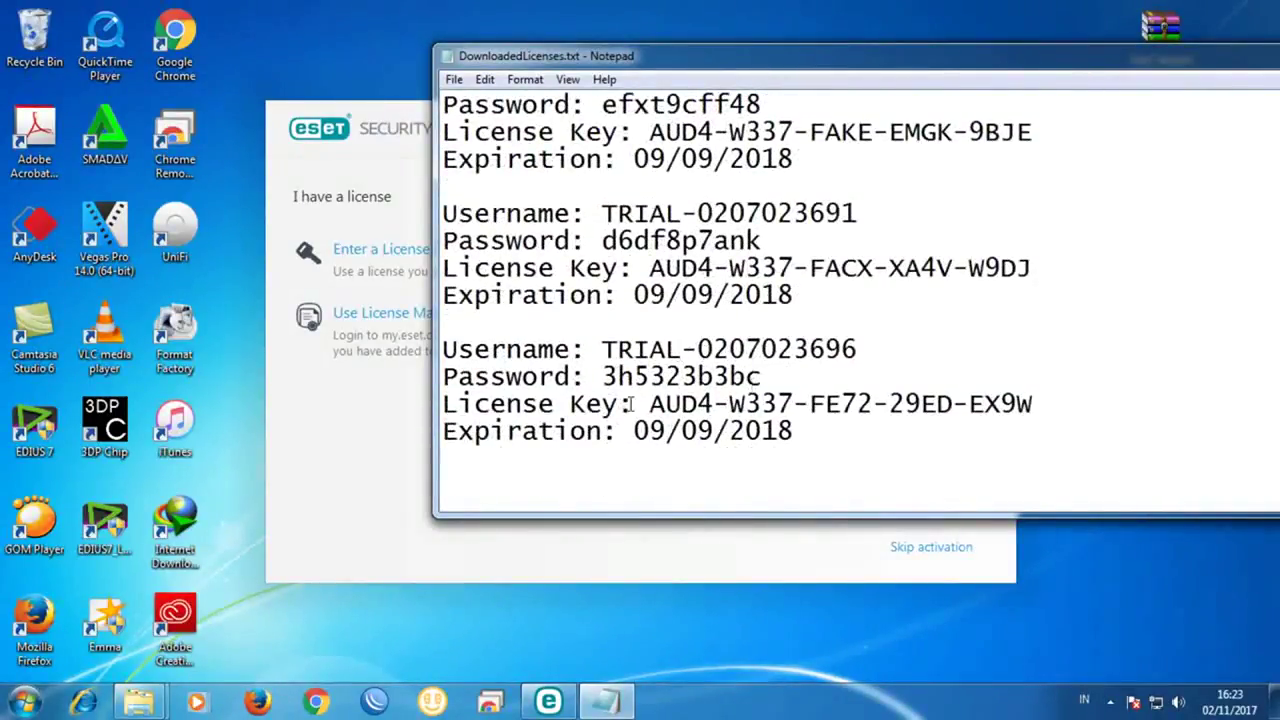
left_click_drag(447, 405, 1018, 405)
left_click(643, 407)
left_click_drag(634, 430, 798, 430)
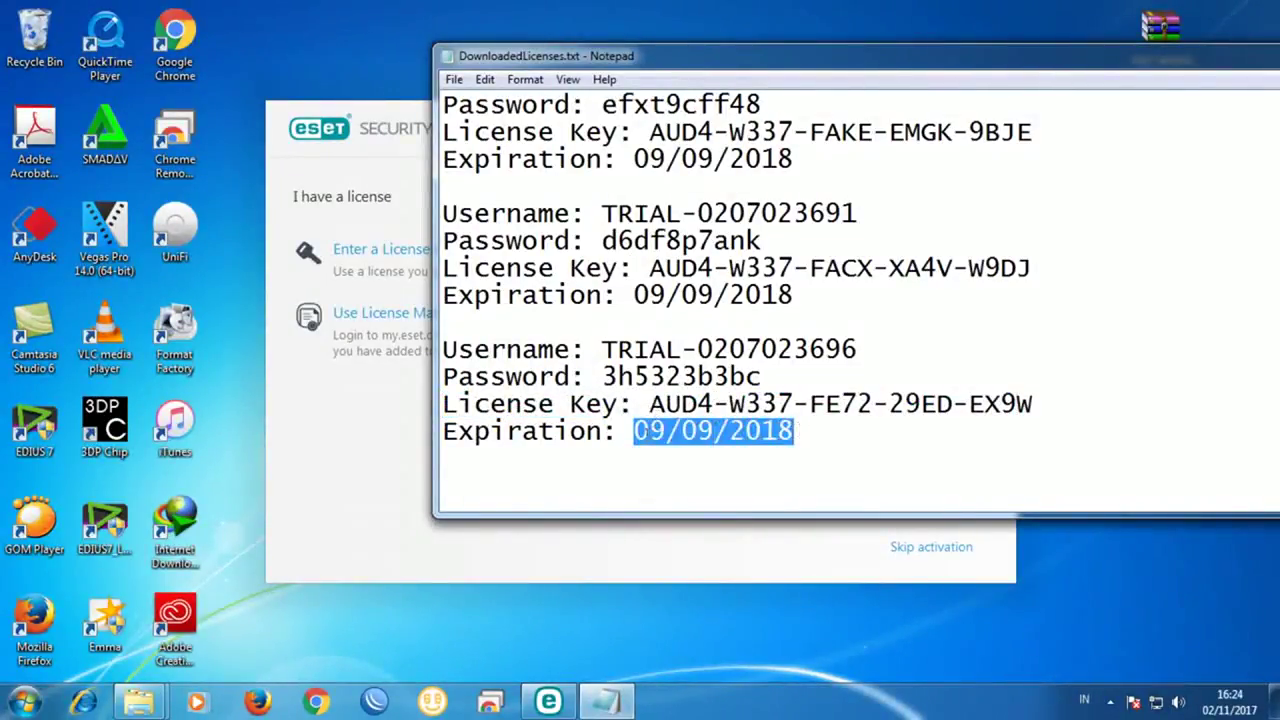
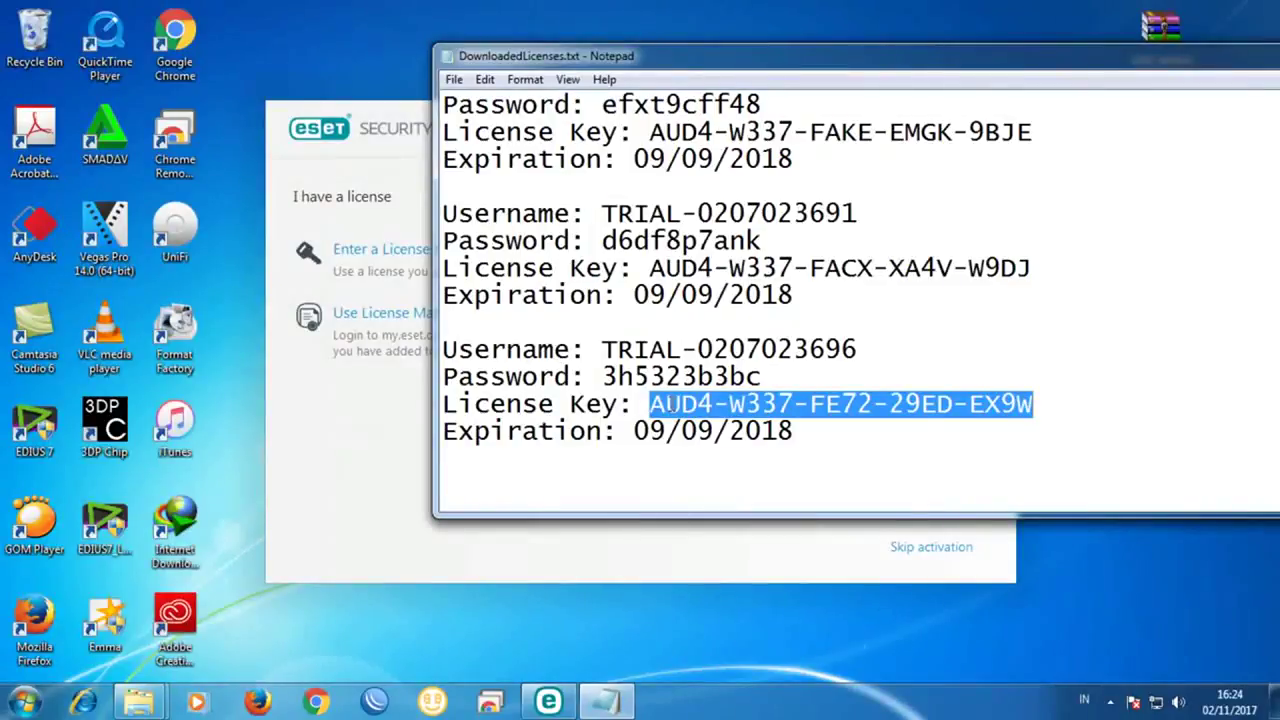
left_click(765, 466)
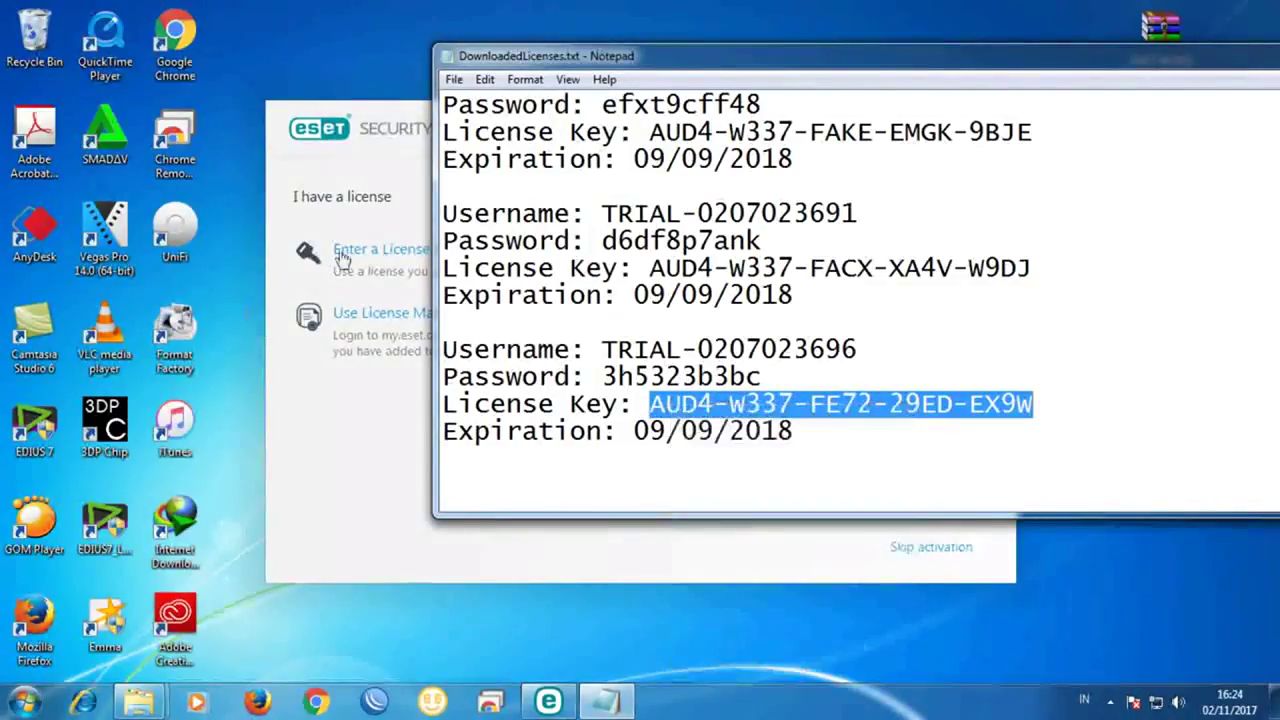
- Choose to enter a license key in the ESET installer, paste the copied license key and submit it
left_click(378, 282)
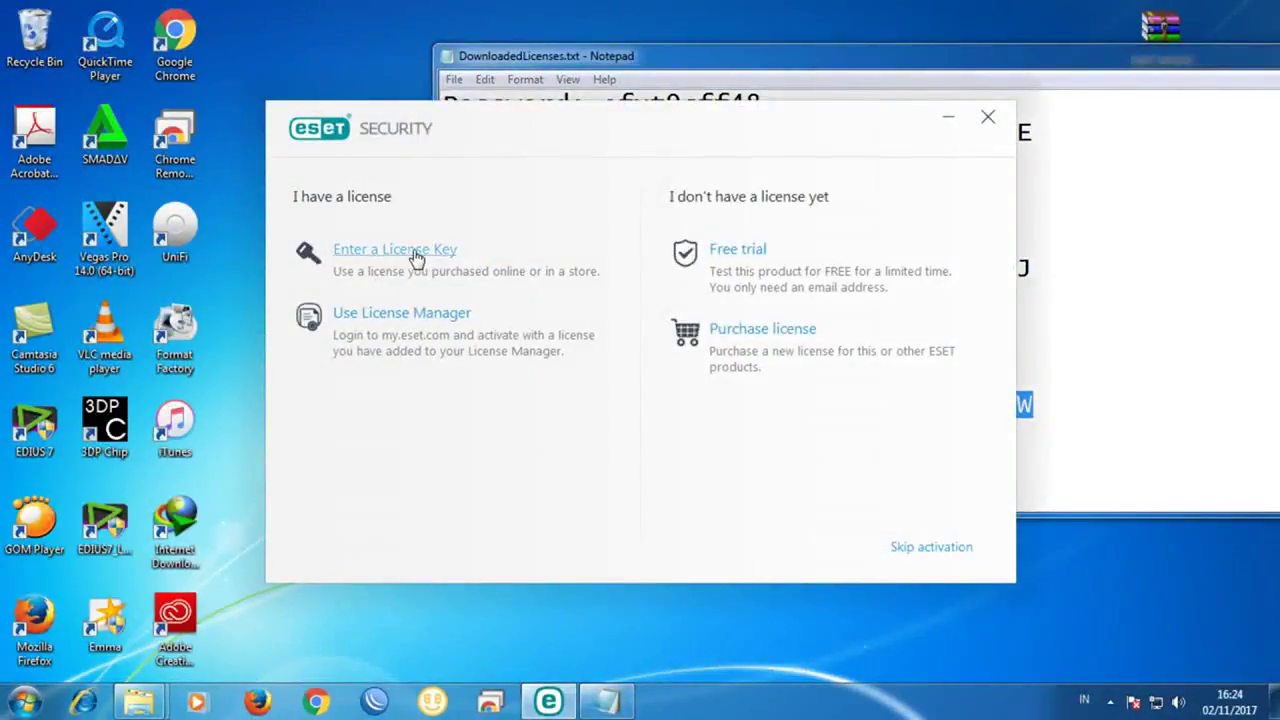
left_click(416, 258)
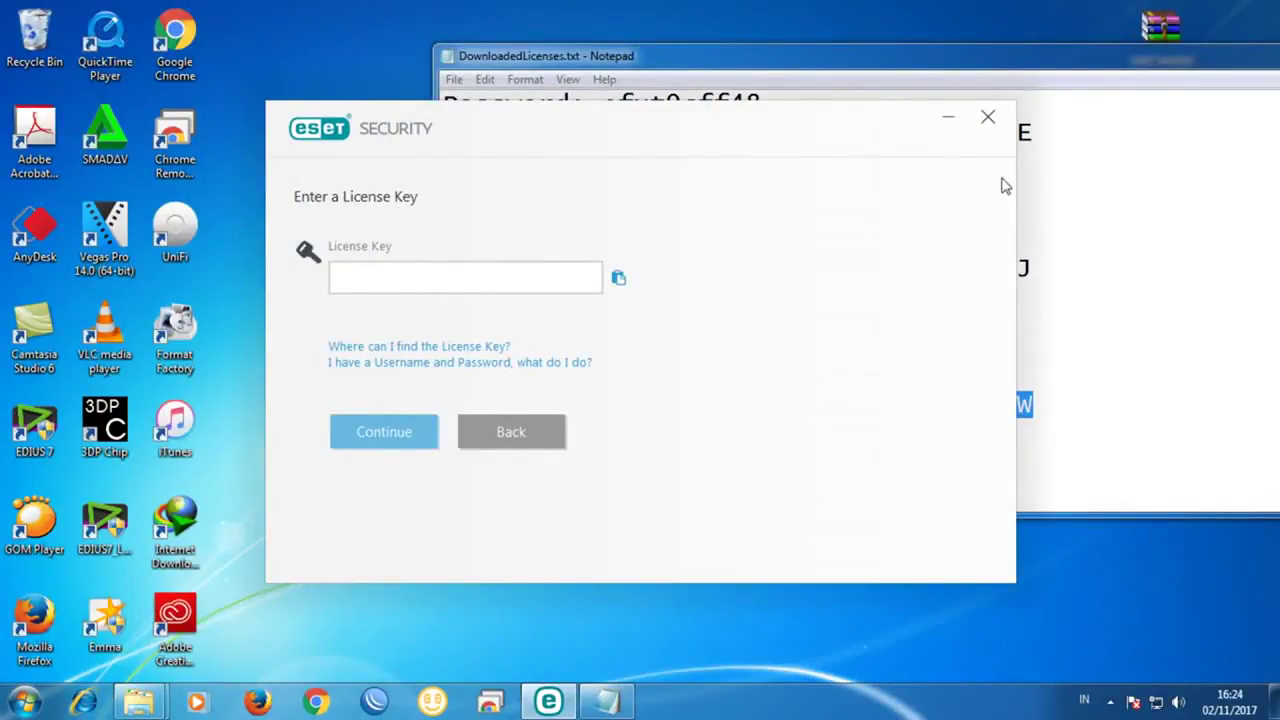
left_click(1094, 191)
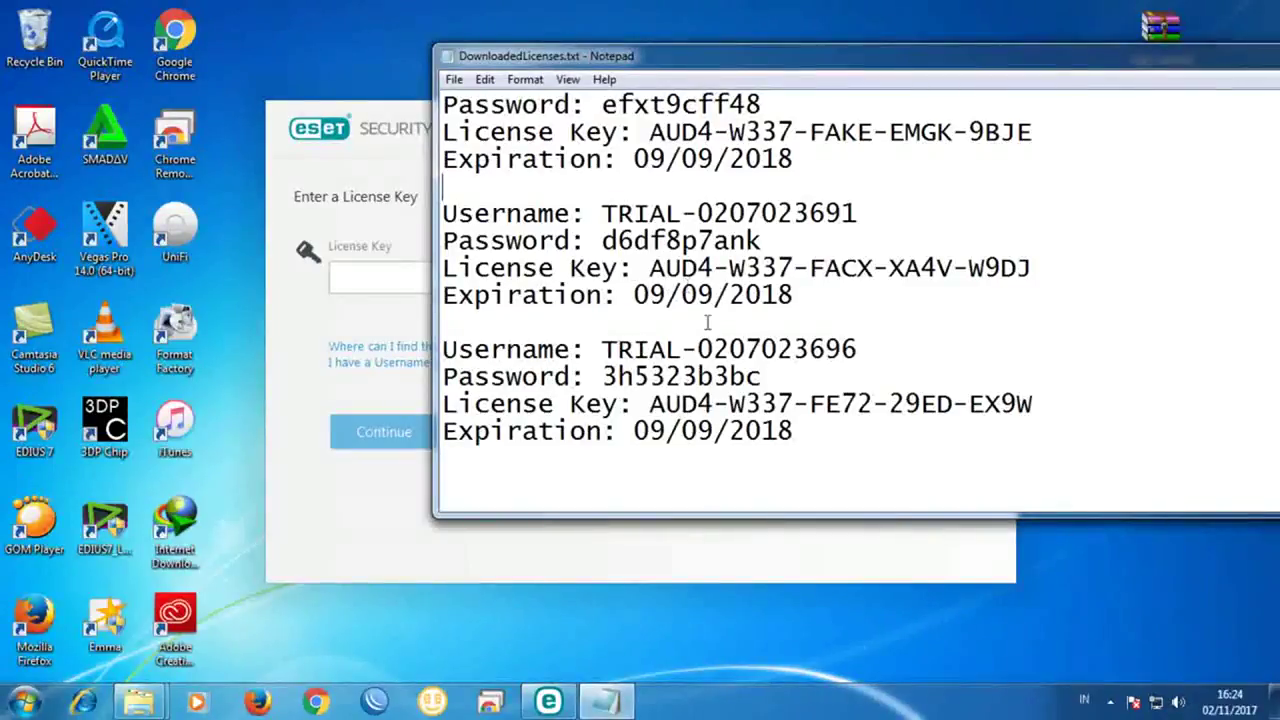
left_click(365, 315)
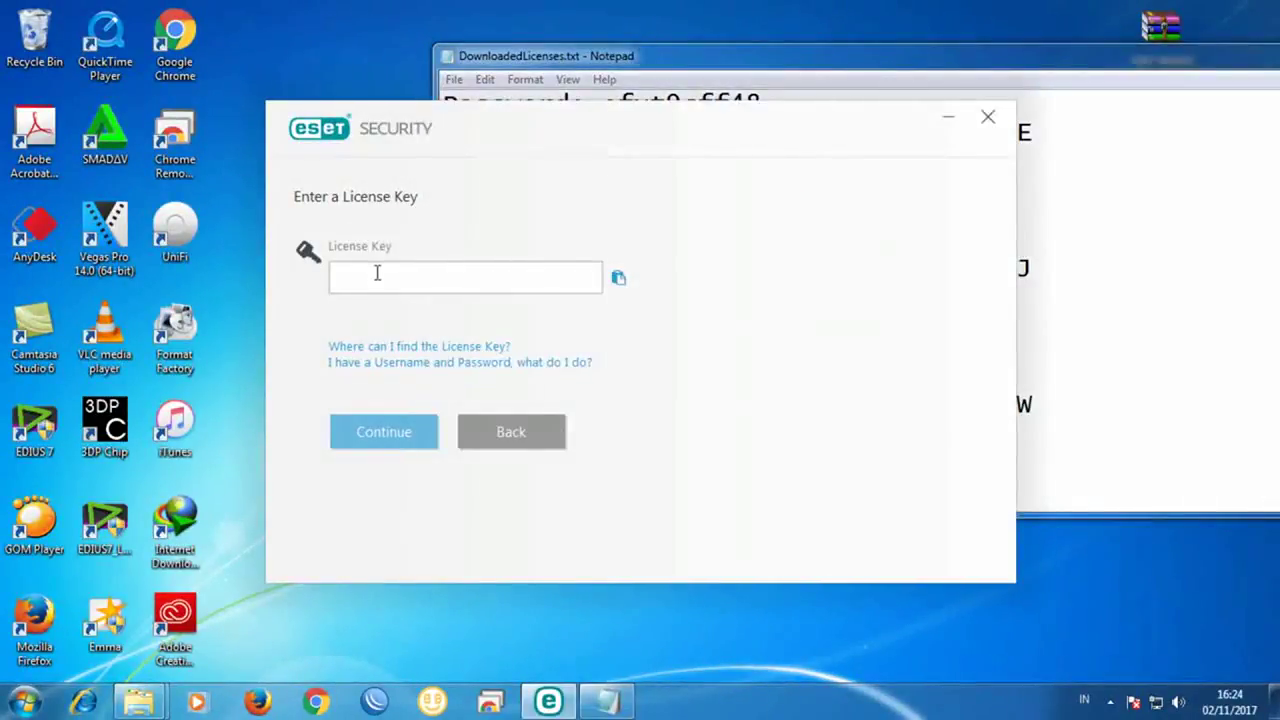
right_click(367, 277)
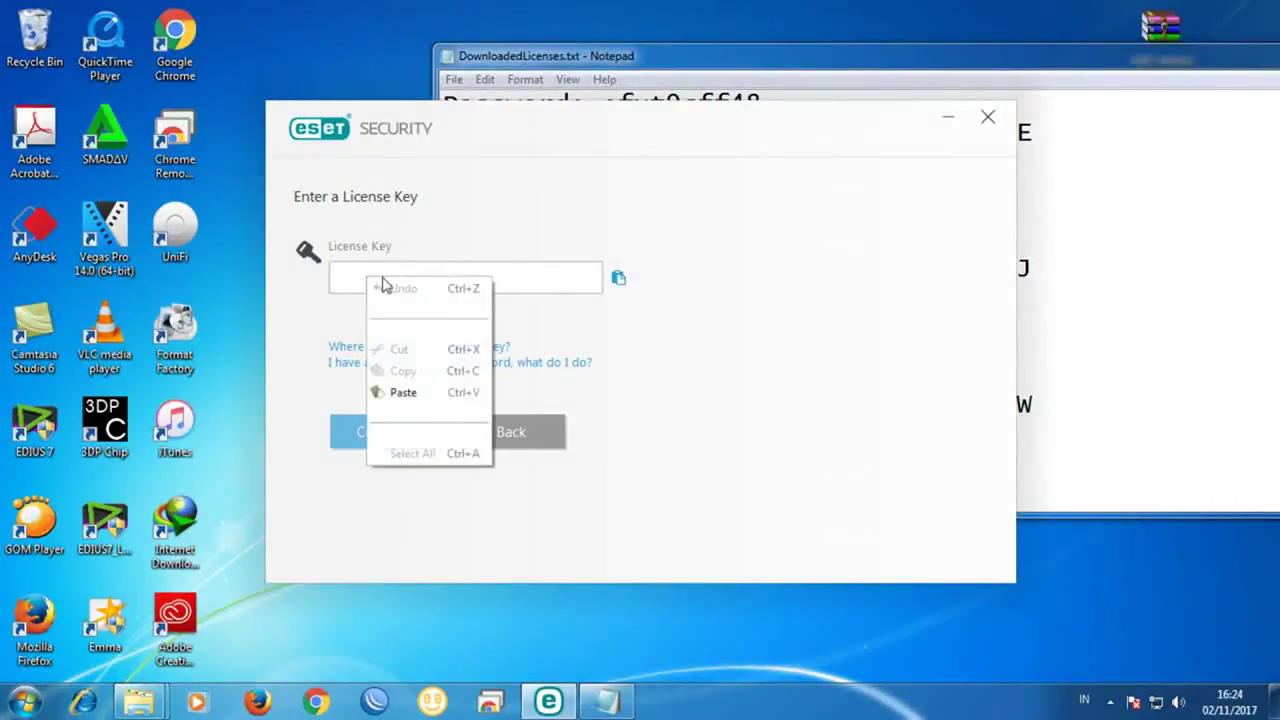
left_click(435, 395)
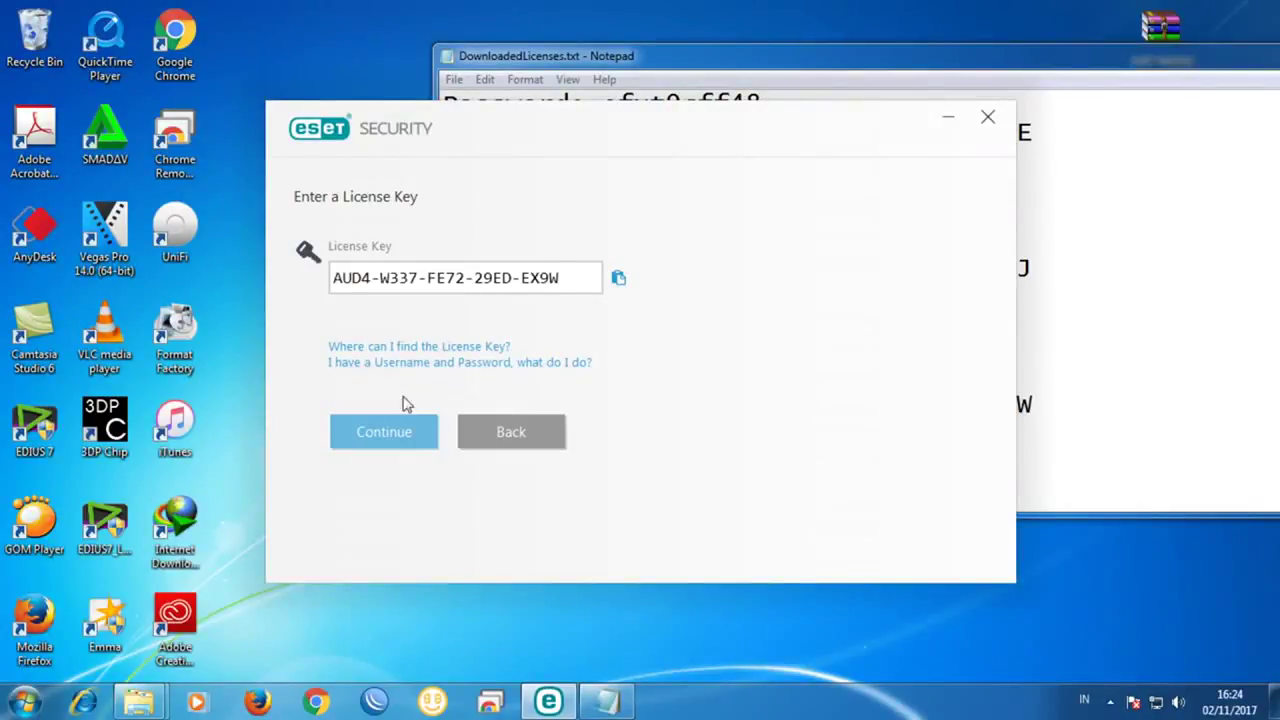
left_click(405, 440)
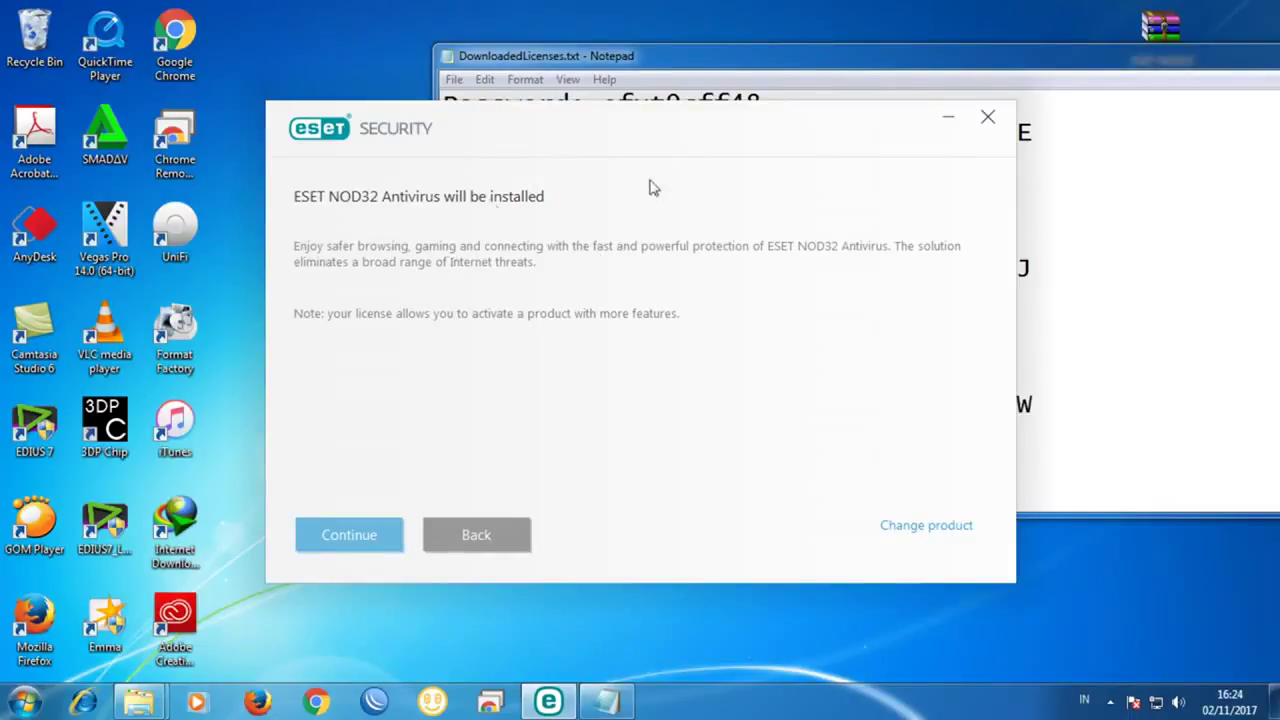
- Install ESET NOD32 Antivirus with the LiveGrid feedback system disabled and detection of potentially unwanted applications enabled
left_click(352, 537)
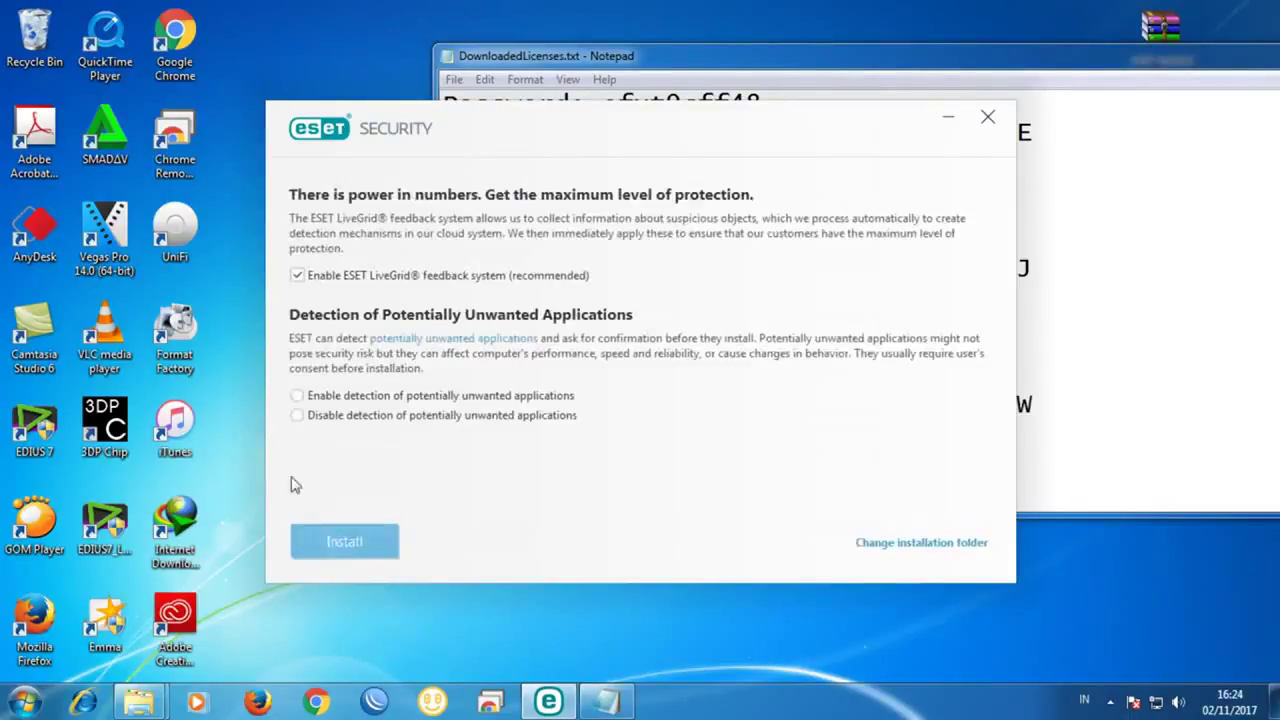
left_click(297, 276)
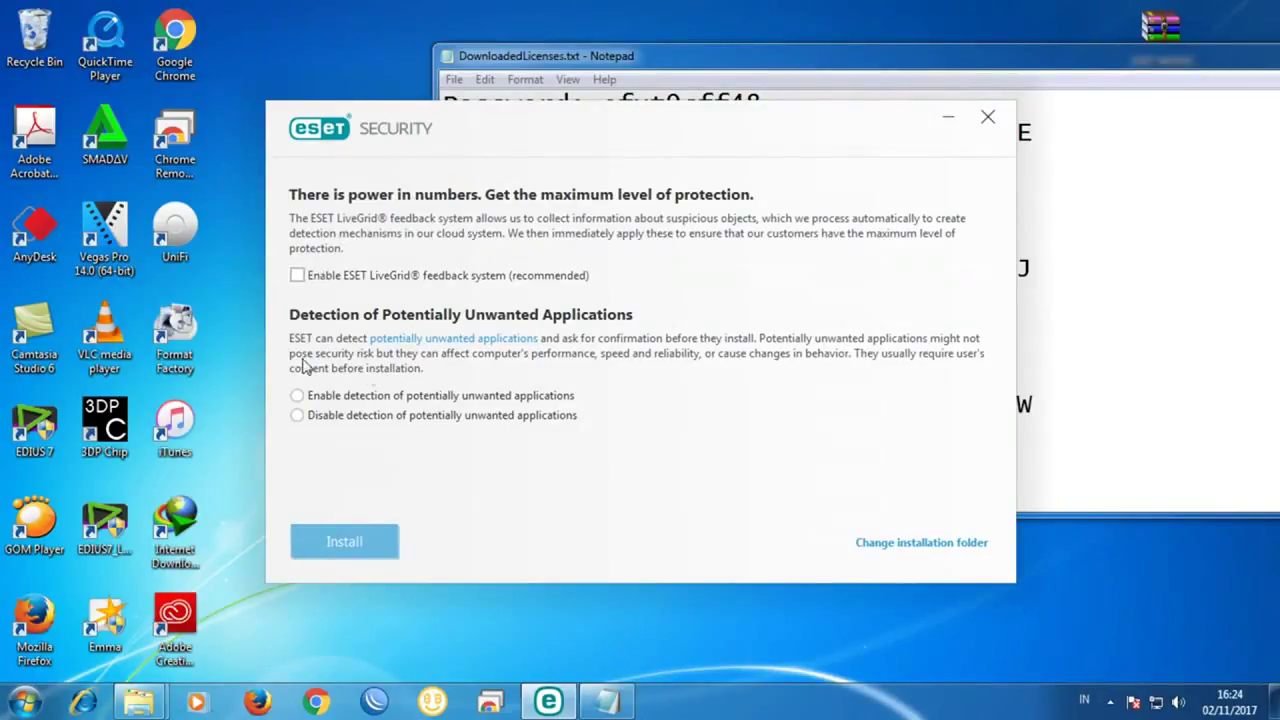
left_click(348, 400)
left_click(348, 541)
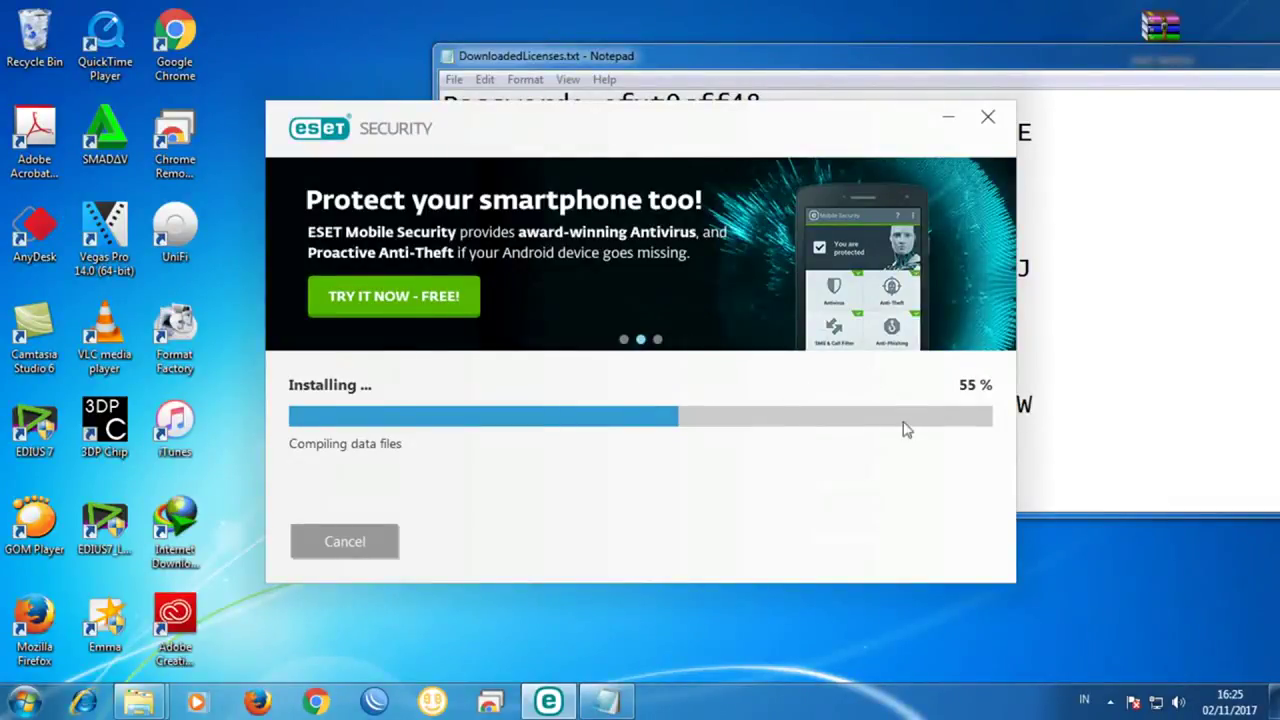
- Check the network connection, complete the product setup and open ESET NOD32 Antivirus, dismissing its activation notice
left_click(1157, 704)
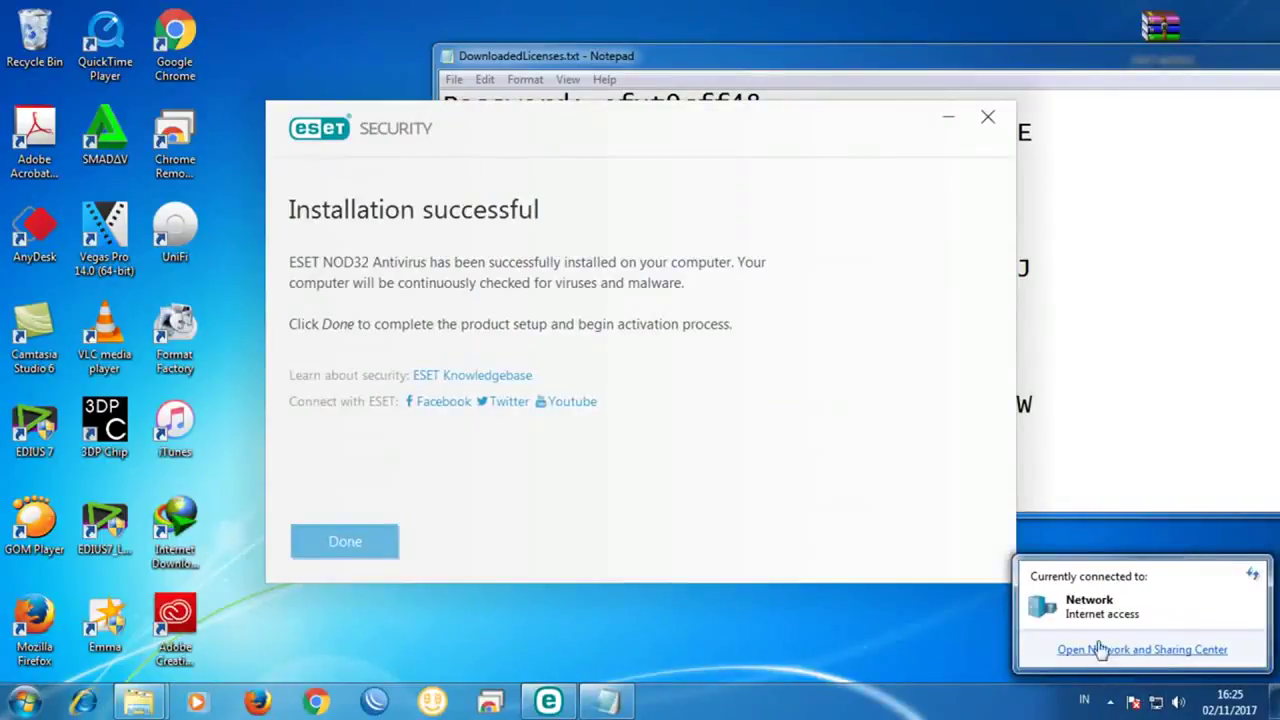
left_click(1157, 704)
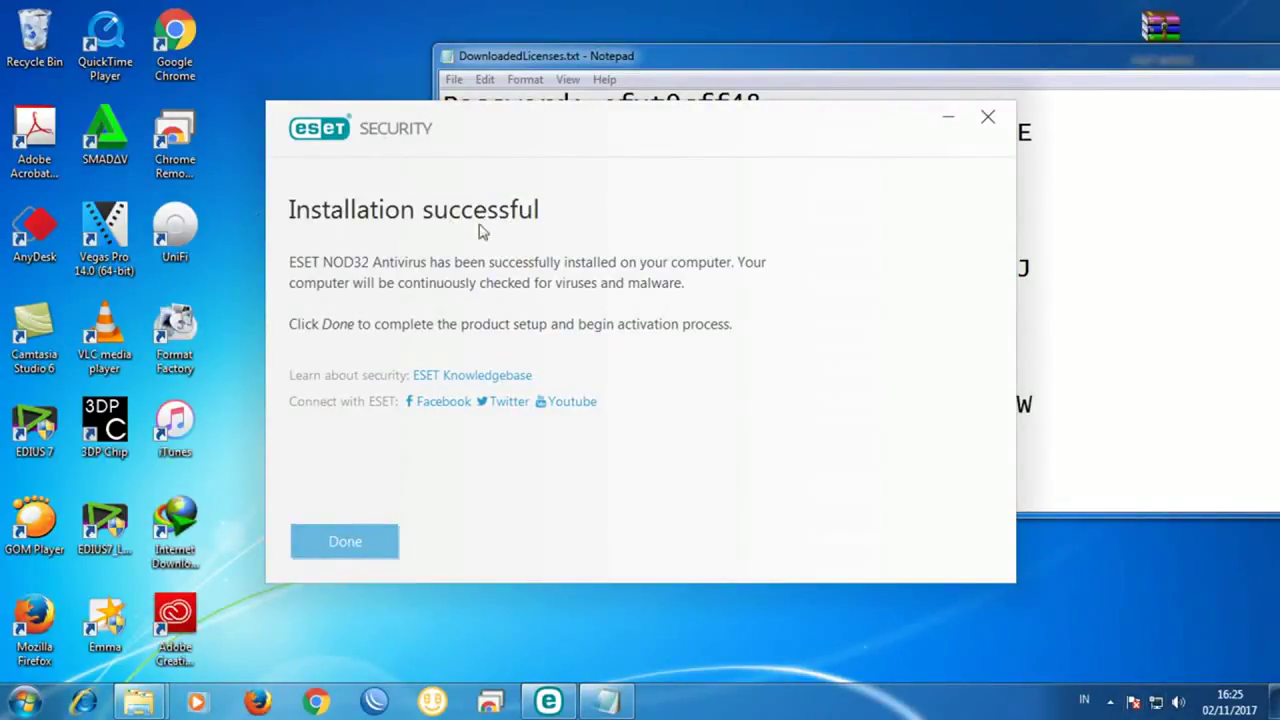
left_click(314, 548)
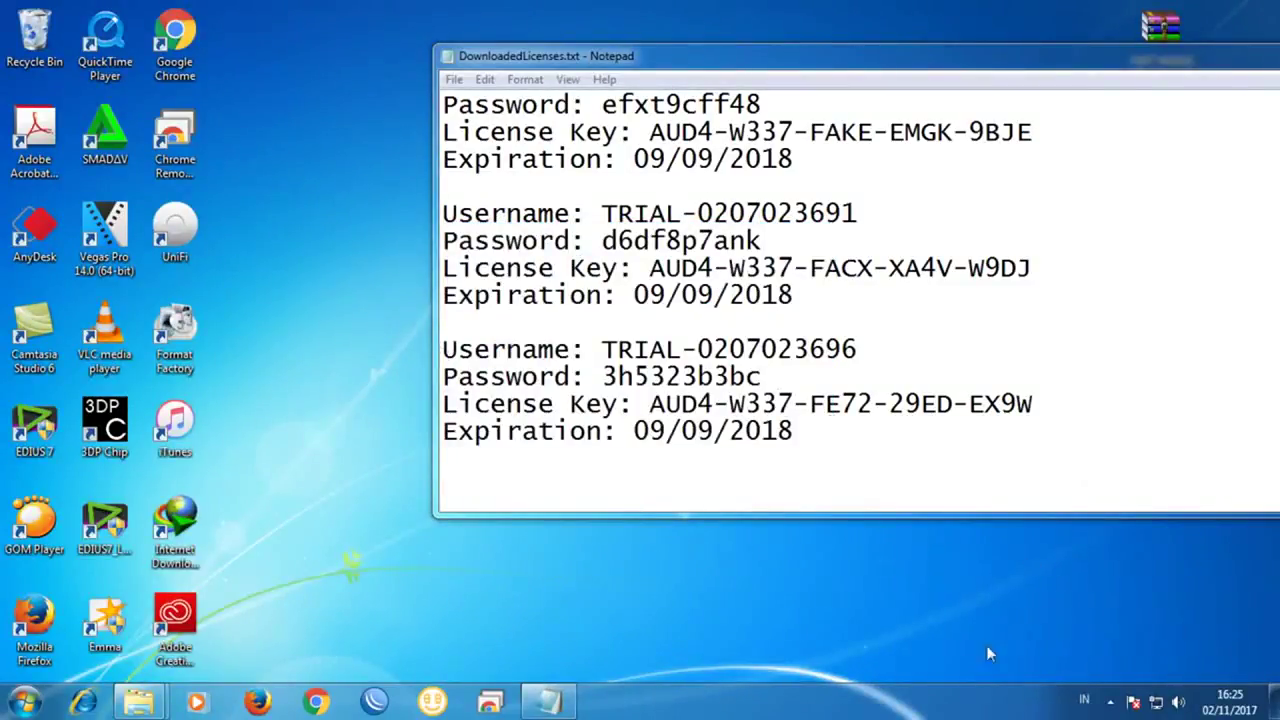
left_click(1110, 703)
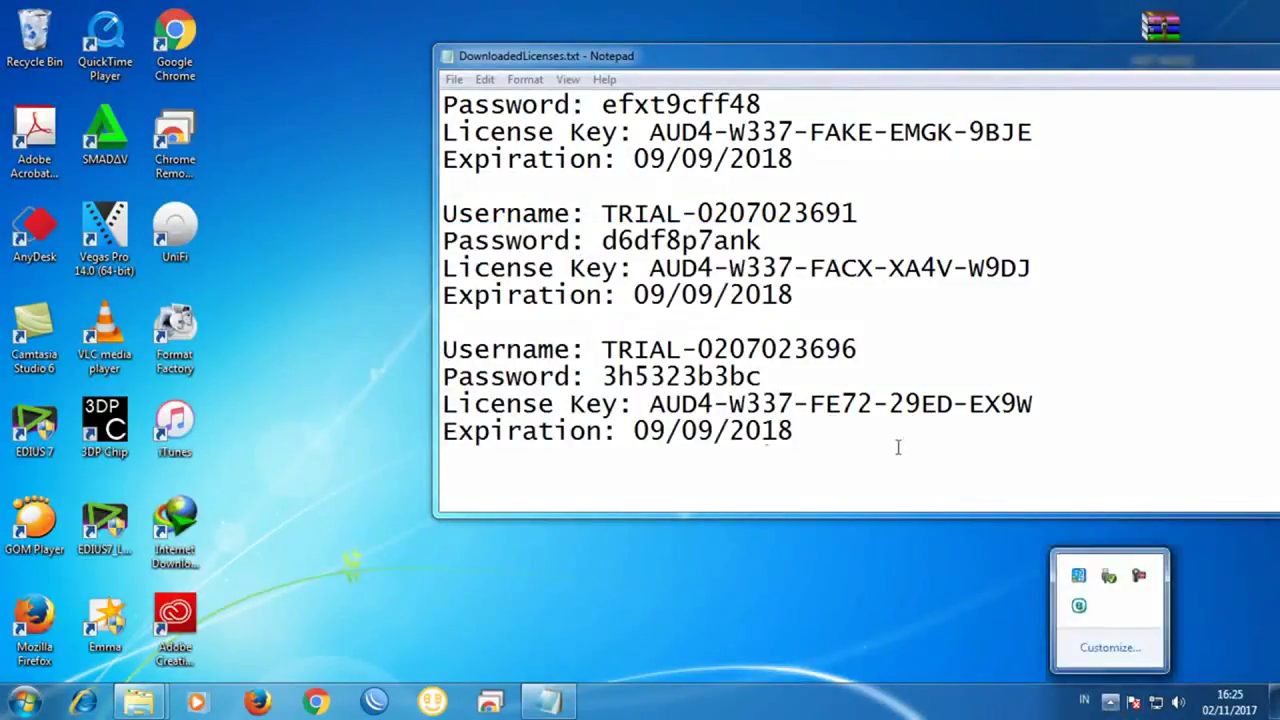
left_click(1080, 606)
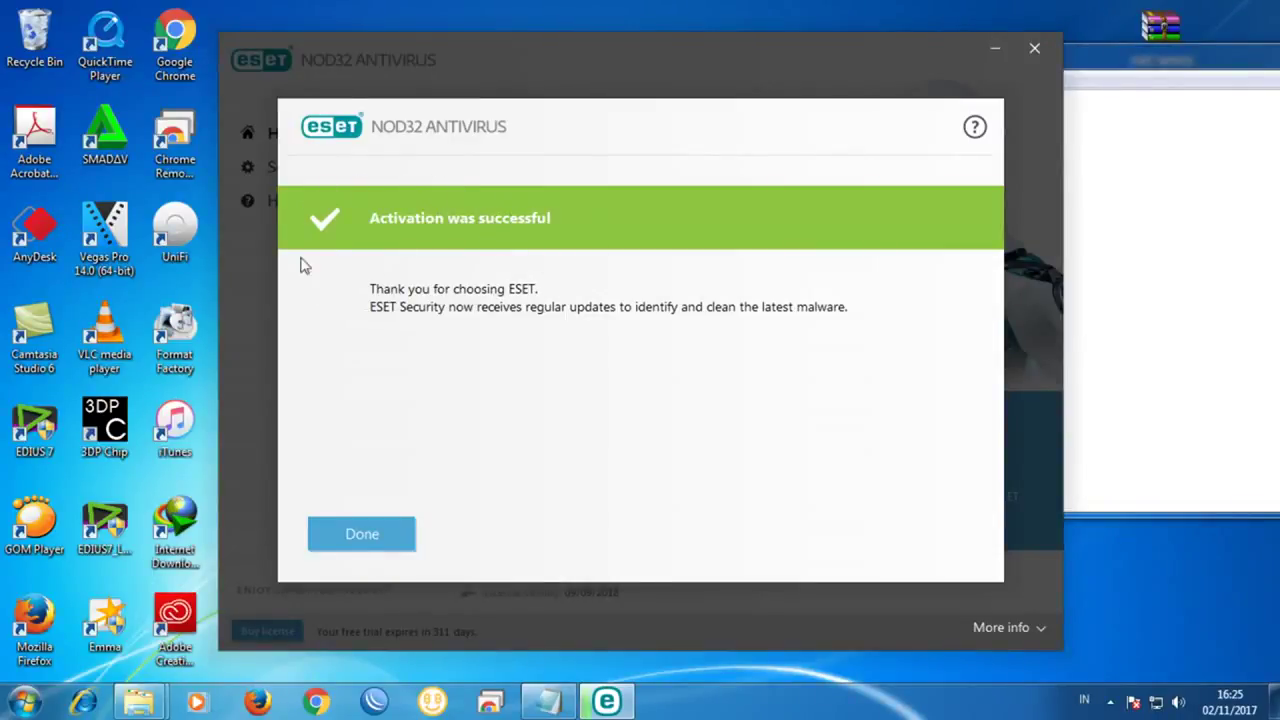
left_click(377, 537)
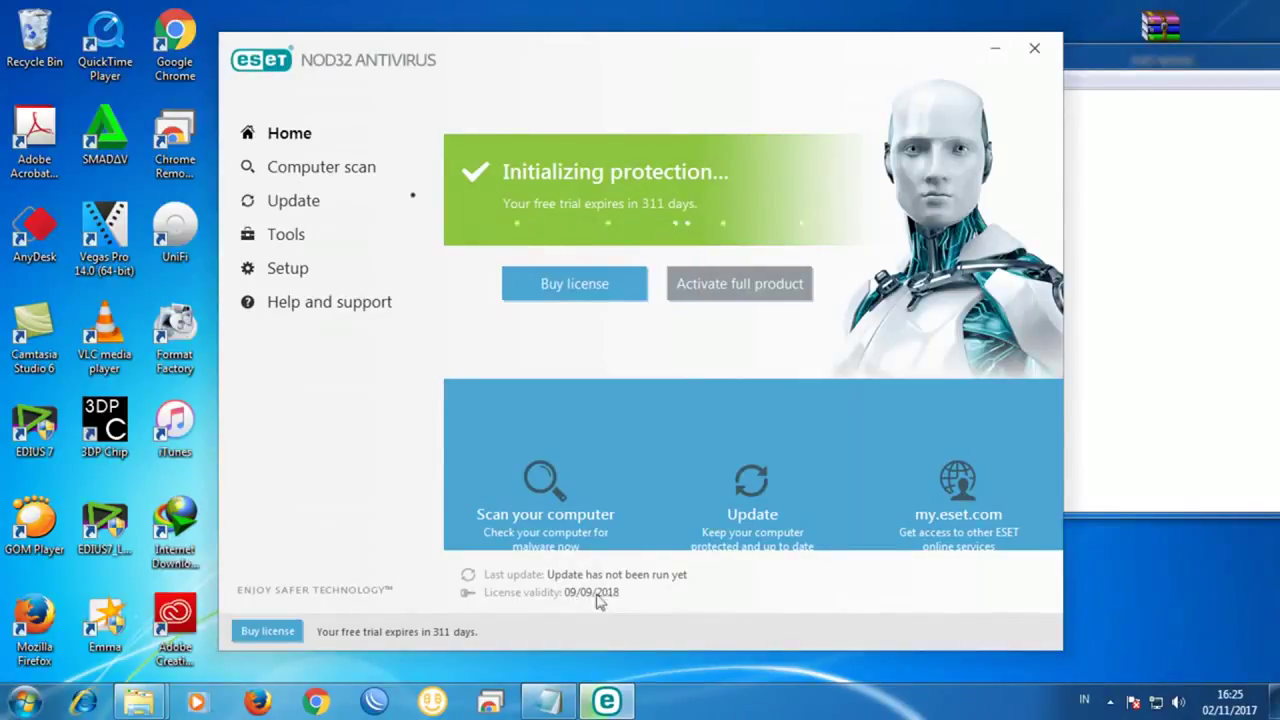
- Compare the last license's expiration date in DownloadedLicenses.txt with the license validity in ESET NOD32 Antivirus, and minimize the text file
left_click(548, 702)
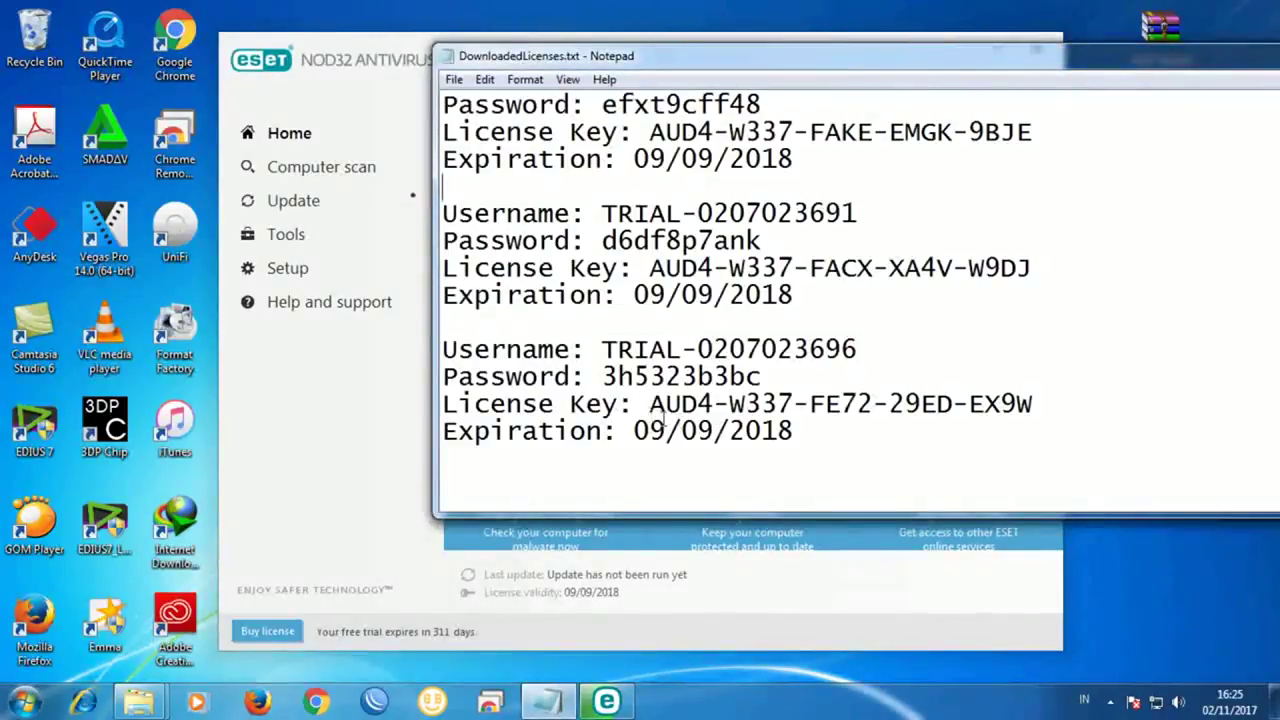
left_click_drag(630, 430, 792, 432)
left_click(630, 432)
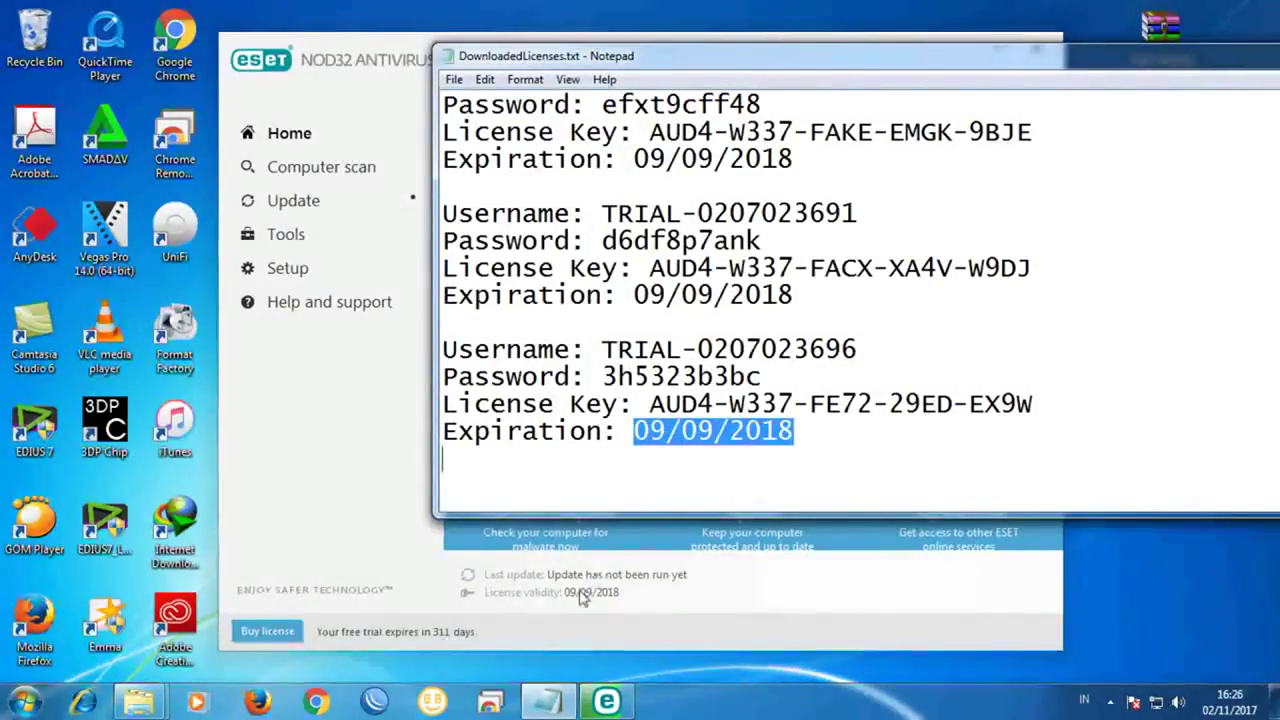
left_click(681, 455)
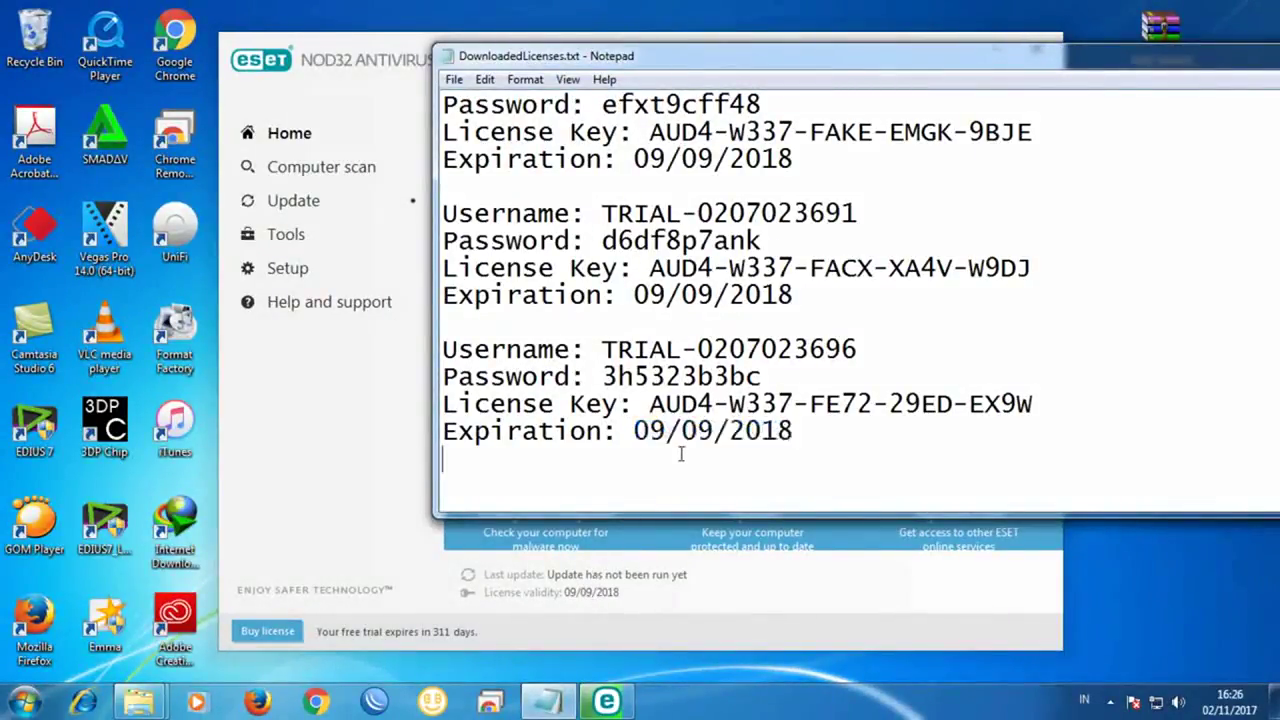
left_click_drag(952, 60, 320, 226)
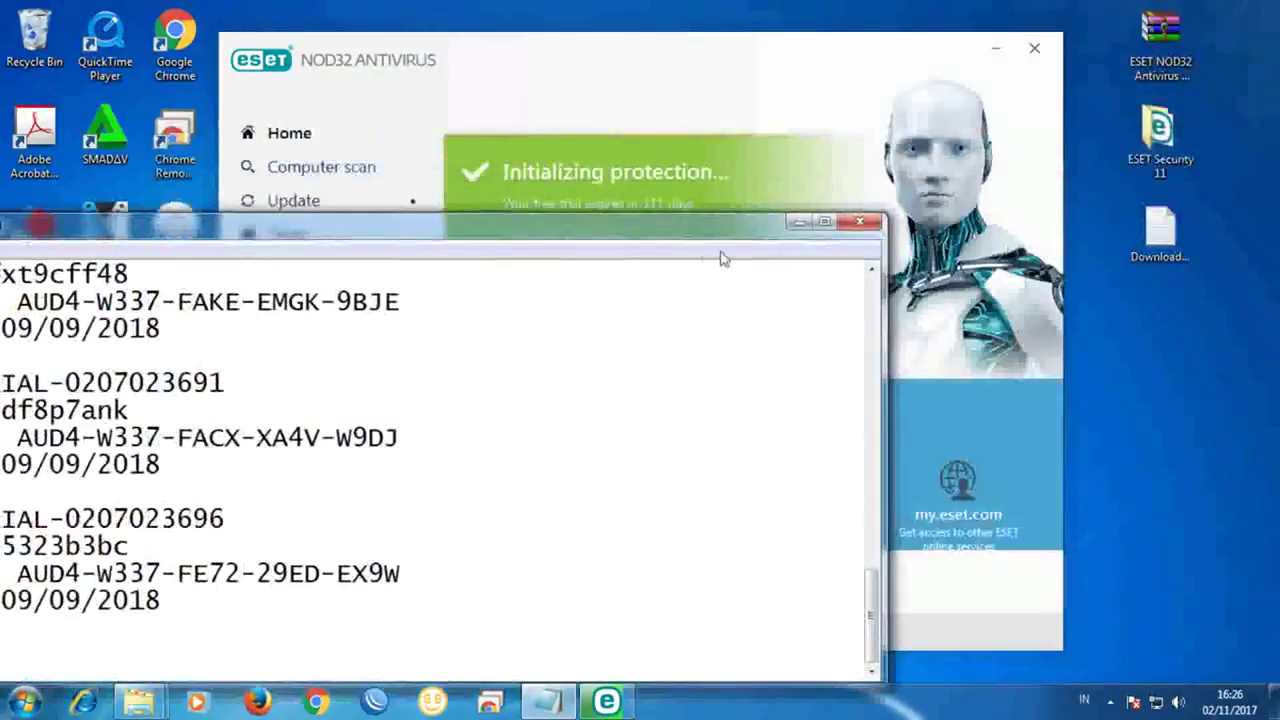
left_click(798, 222)
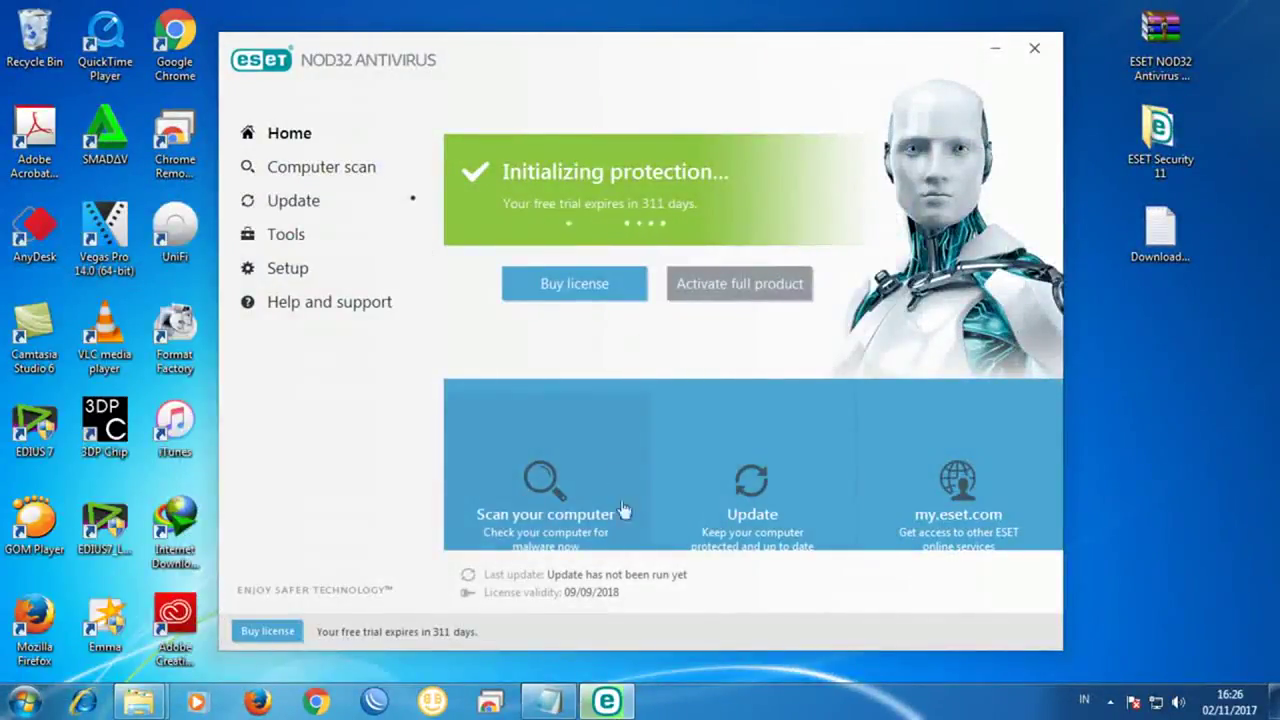